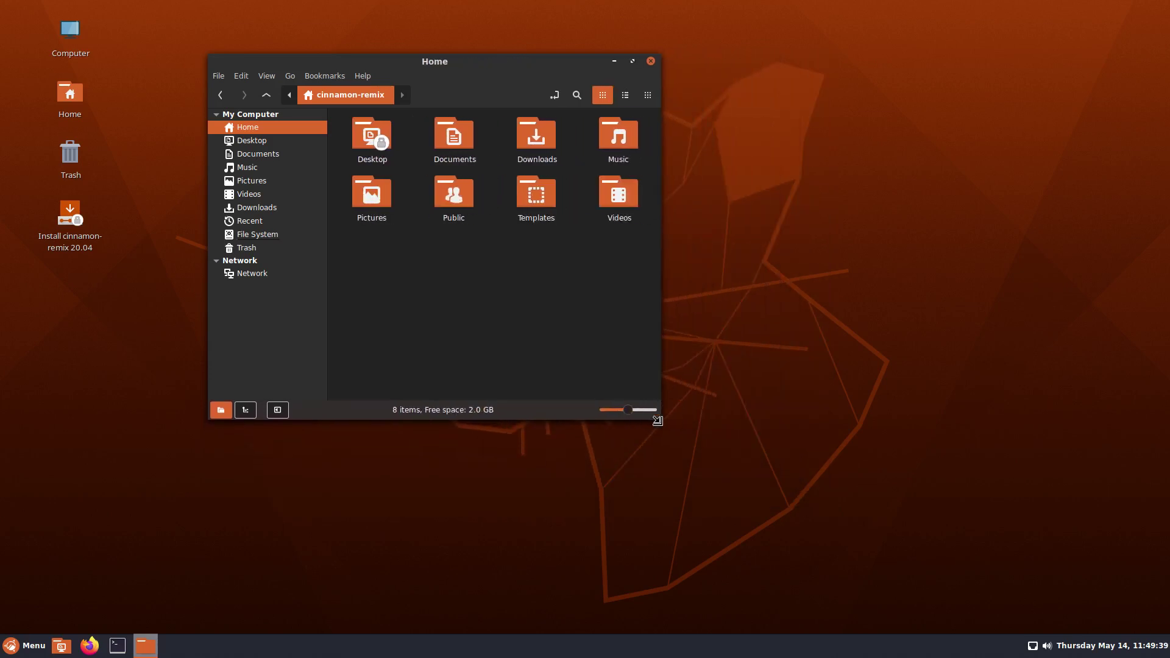
# - Show the Home folder contents as a list and view the file manager's version information
pyautogui.click(667, 96)
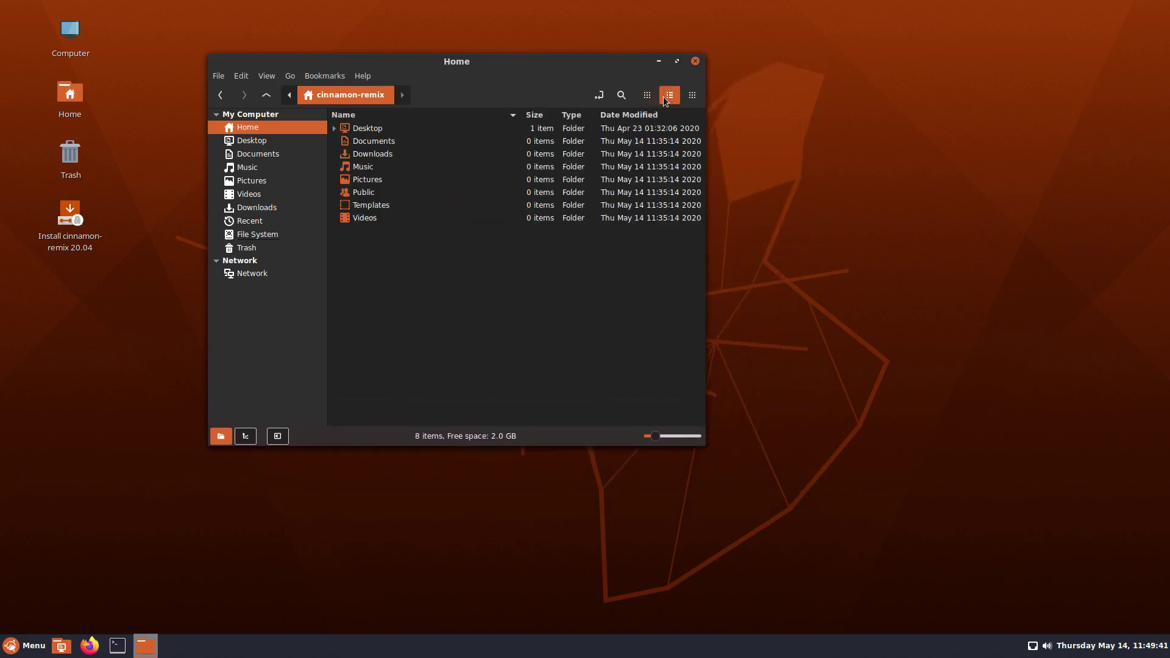
pyautogui.click(362, 76)
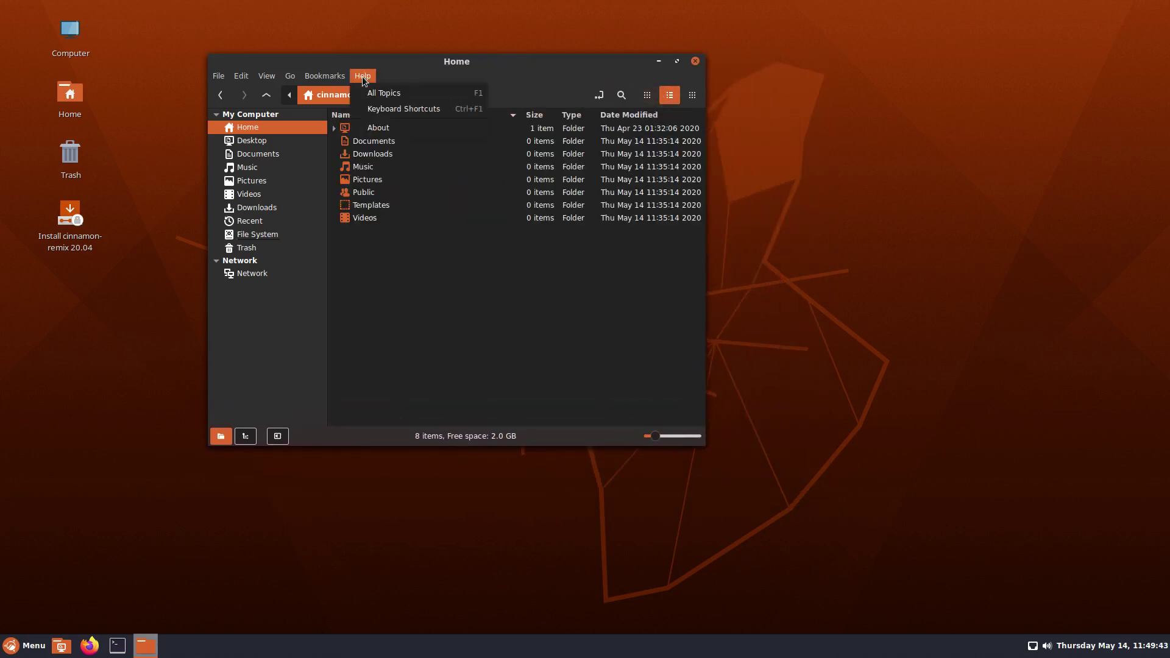
pyautogui.click(423, 129)
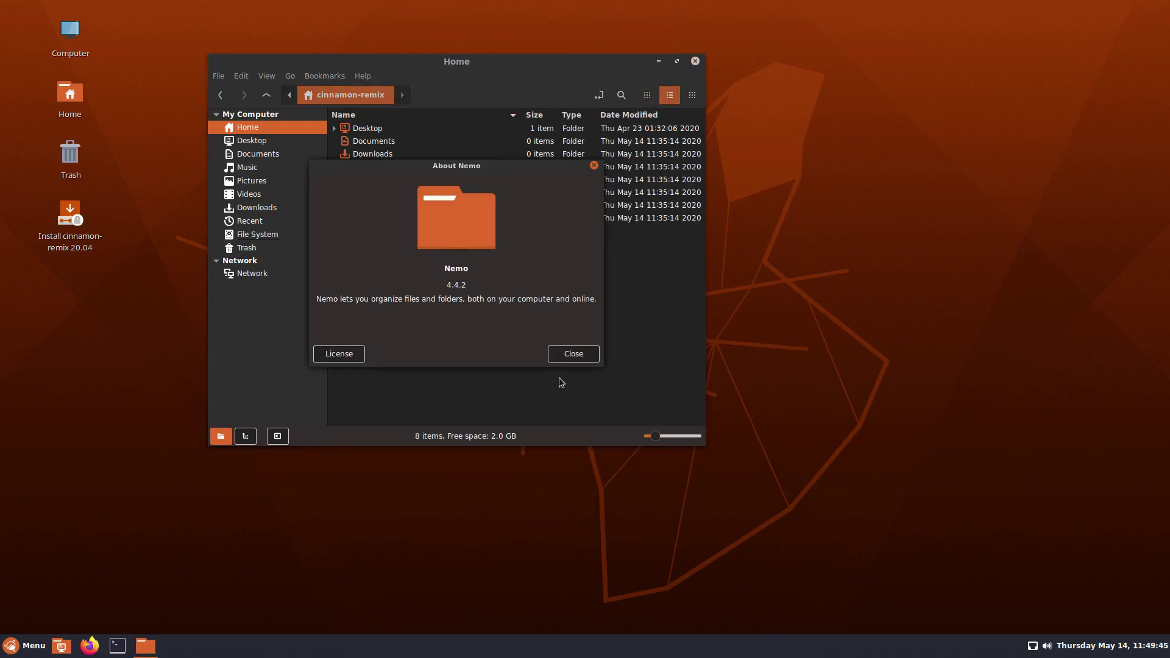
pyautogui.click(576, 358)
# - Open a terminal in the Desktop folder and run uname -ar to check the kernel version
pyautogui.moveTo(495, 66); pyautogui.dragTo(1168, 231)
pyautogui.moveTo(923, 29); pyautogui.dragTo(721, 107)
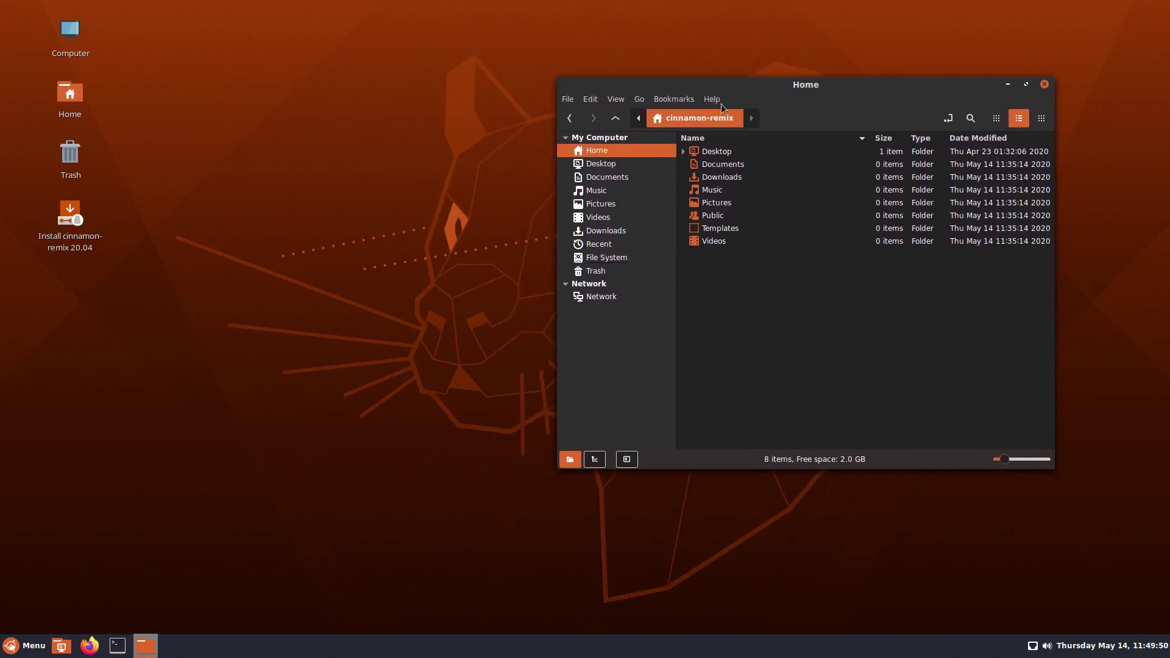
pyautogui.rightClick(177, 133)
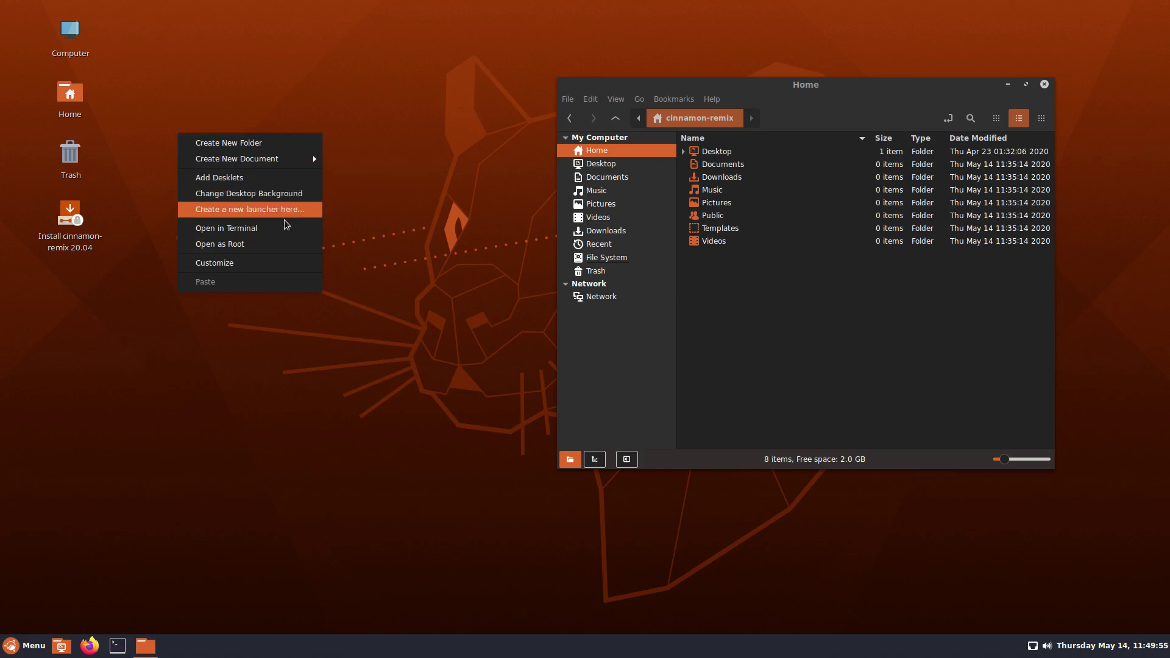
pyautogui.click(292, 234)
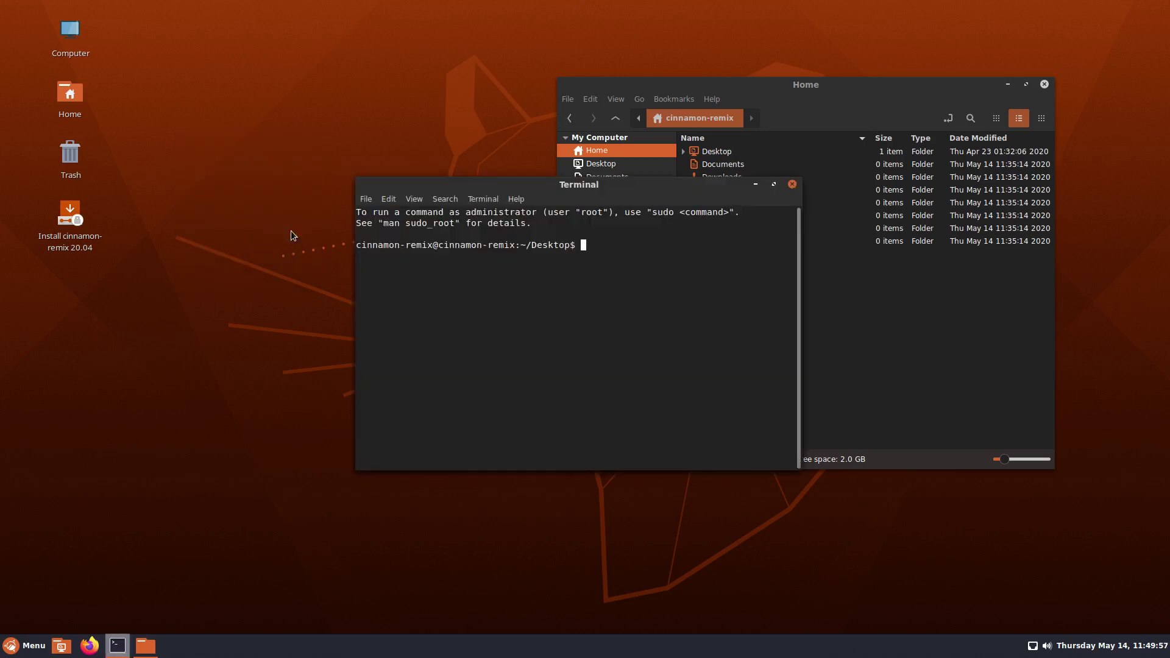
pyautogui.moveTo(500, 184); pyautogui.dragTo(350, 239)
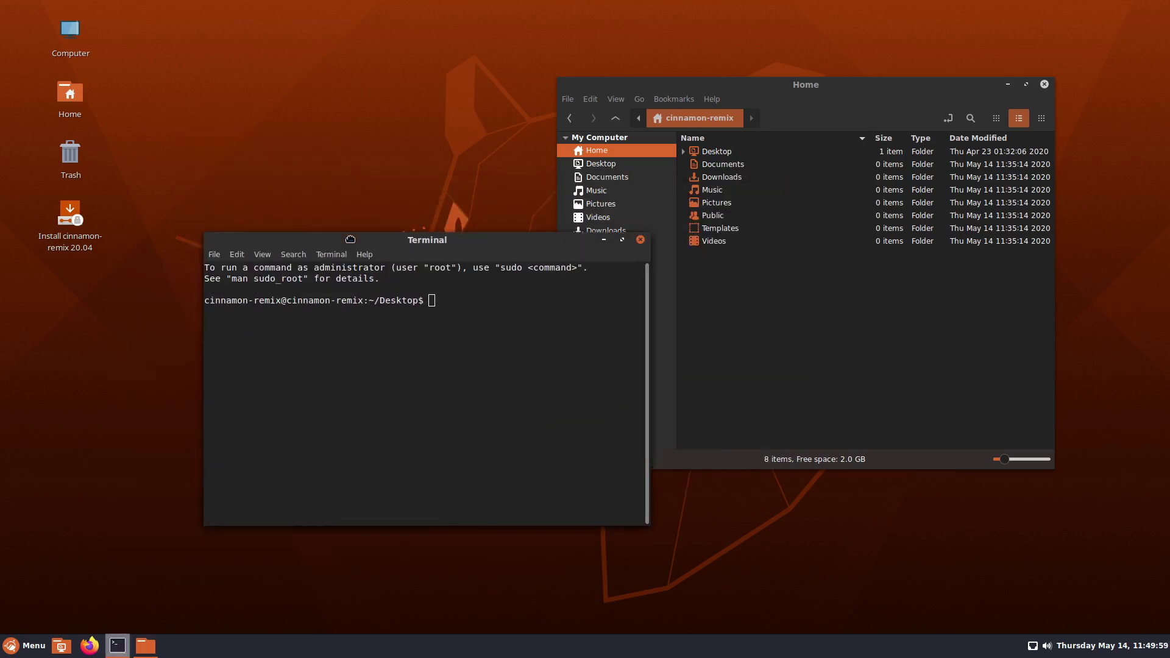
pyautogui.write('uname -ar')
pyautogui.press('Return')
pyautogui.moveTo(316, 311); pyautogui.dragTo(377, 312)
# - Bring the Home window to the front with the window switcher, and minimise both the Terminal and Home windows
pyautogui.hotkey('alt', 'Tab')
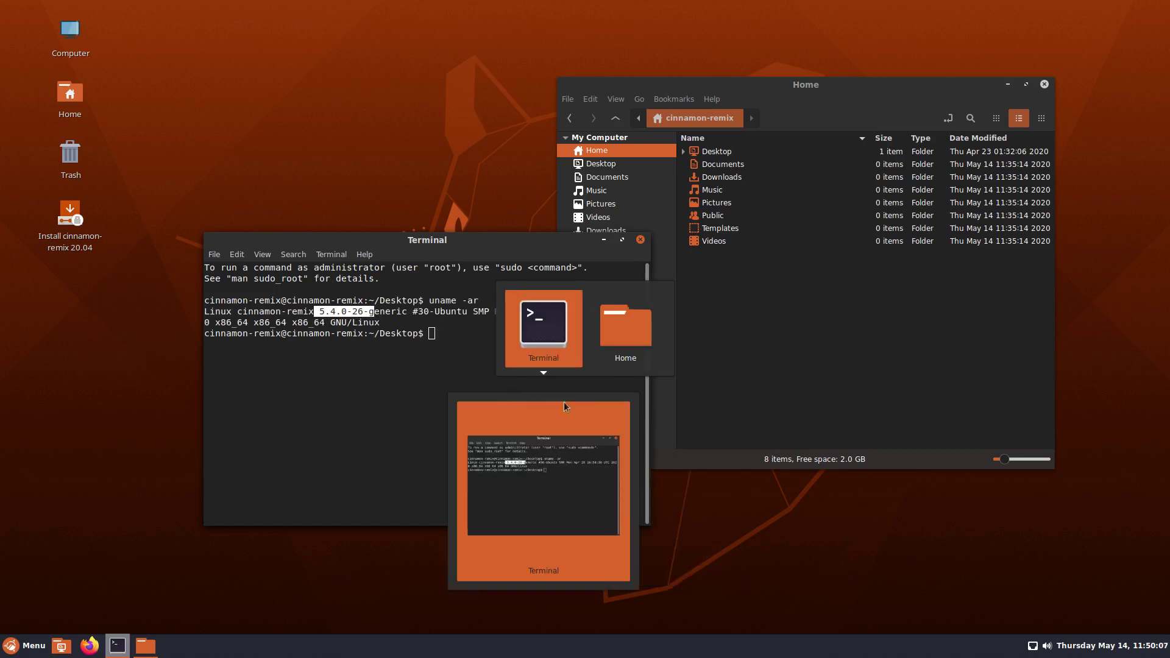
pyautogui.click(625, 337)
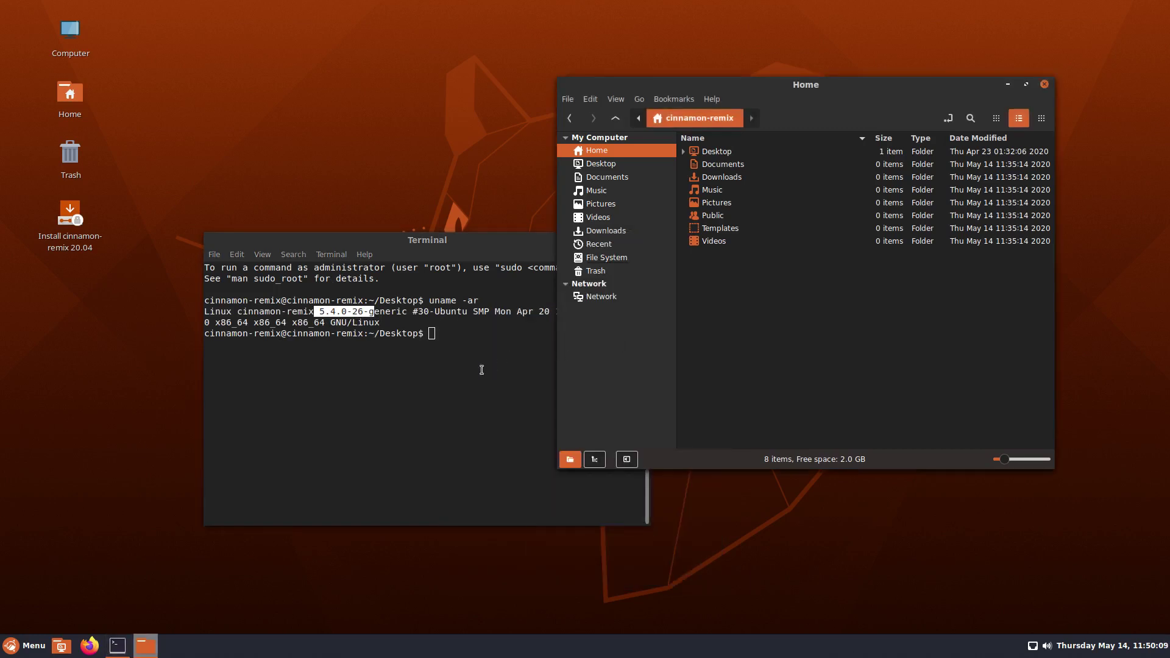
pyautogui.click(634, 247)
pyautogui.click(605, 240)
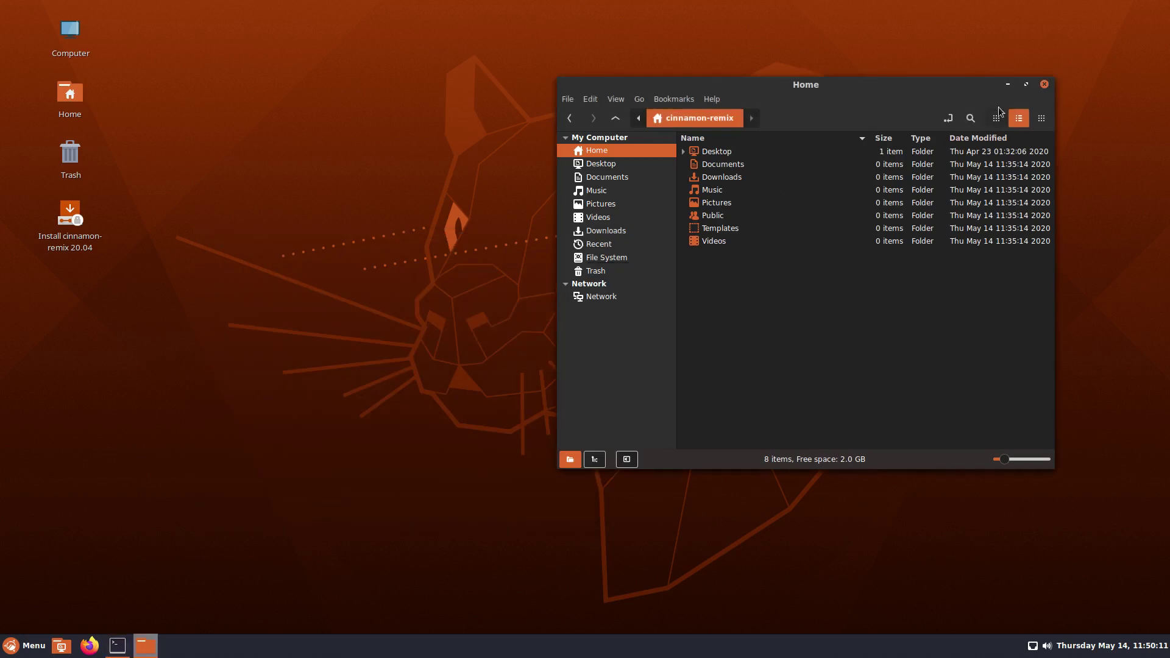
pyautogui.click(1008, 84)
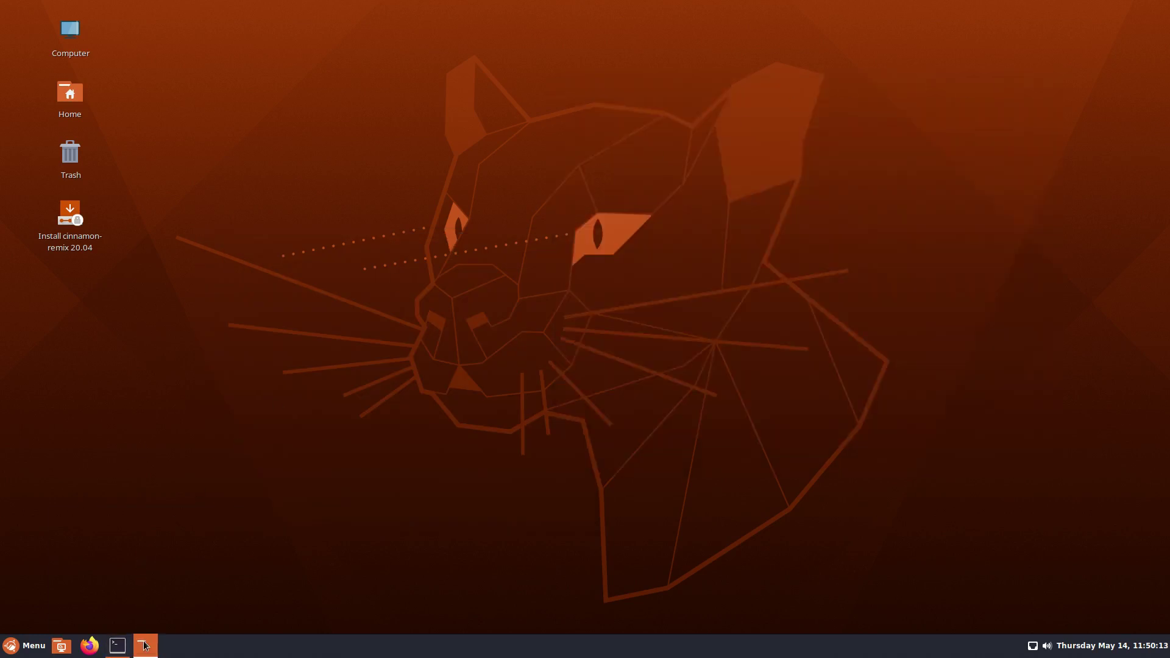
# - Restore the Home and Terminal windows and close the Terminal from its window preview
pyautogui.moveTo(112, 648)
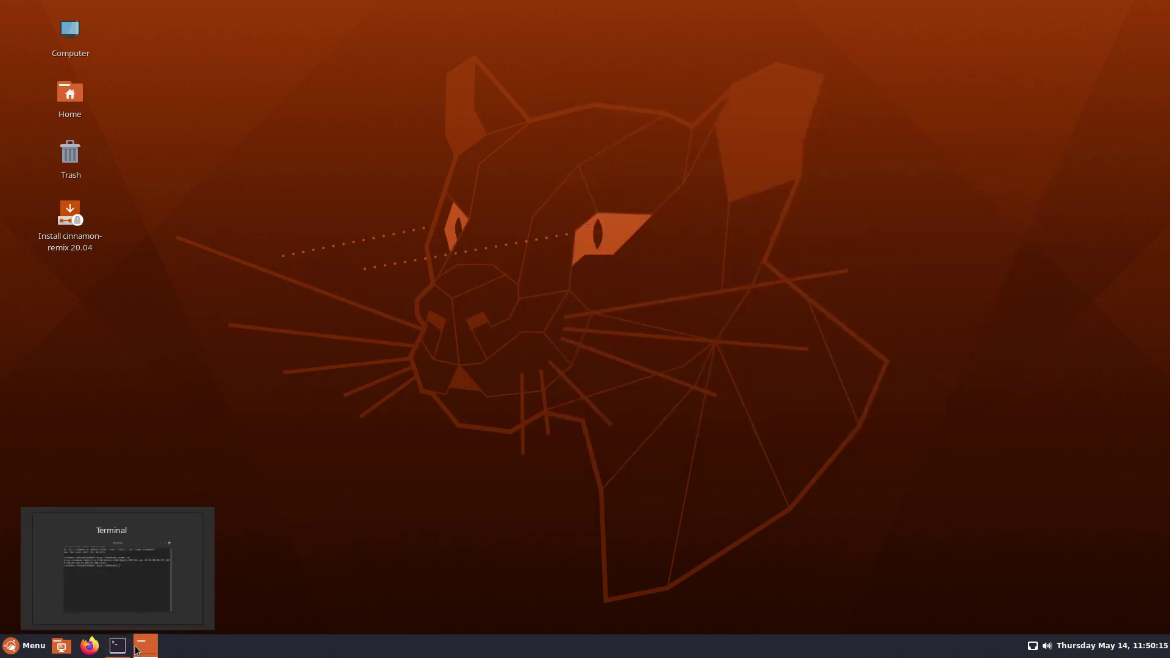
pyautogui.click(145, 646)
pyautogui.click(117, 647)
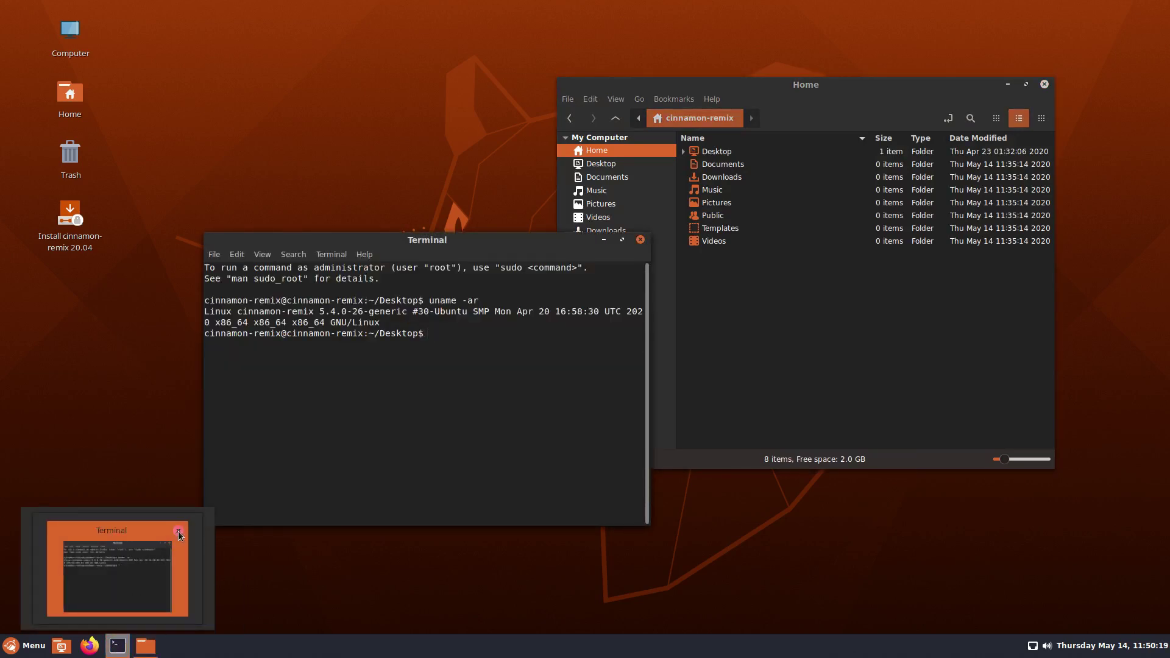
pyautogui.click(180, 532)
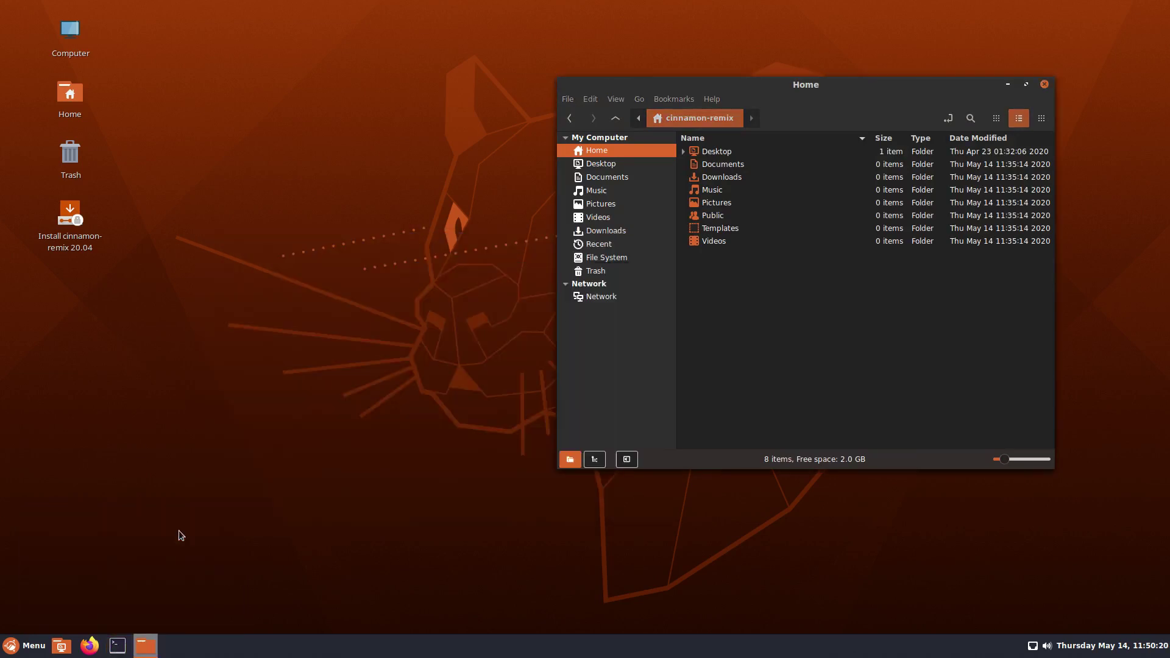
# - Browse the installed applications, open System Settings and minimise the Home window
pyautogui.click(32, 649)
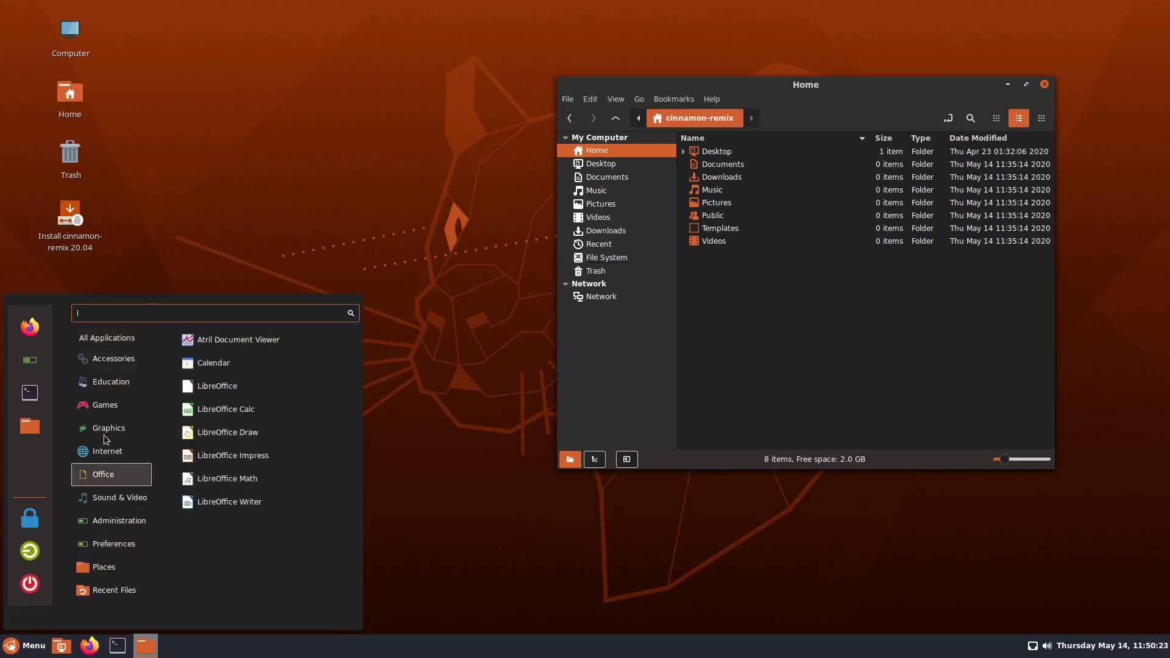
pyautogui.moveTo(124, 352)
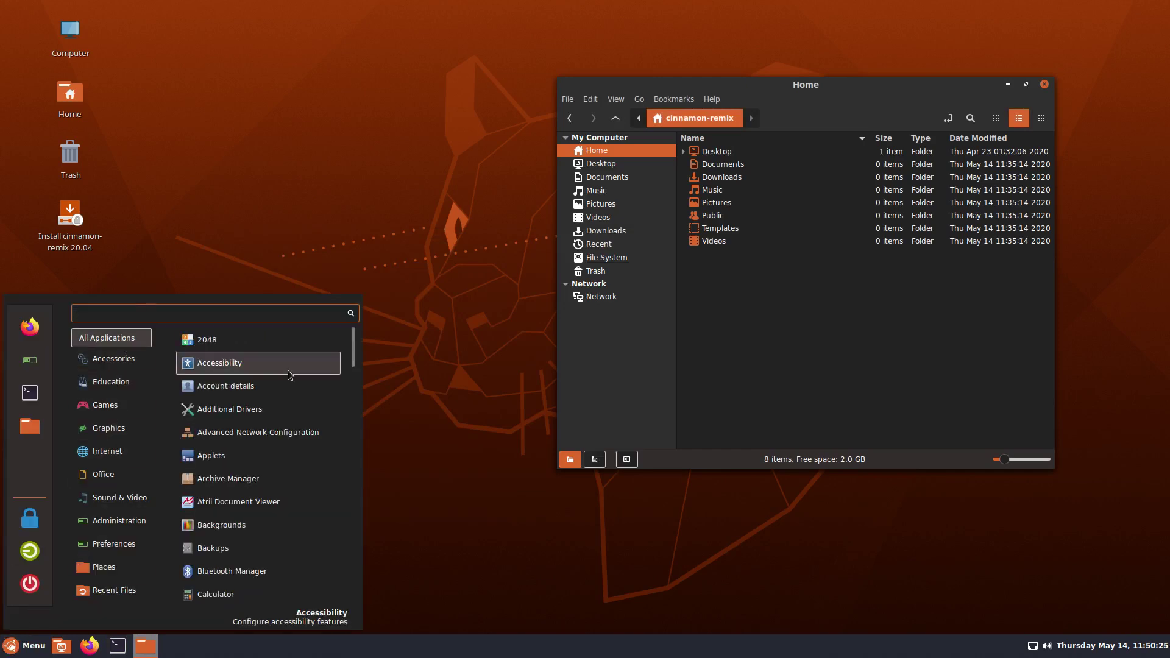
pyautogui.scroll(-5, 290, 372)
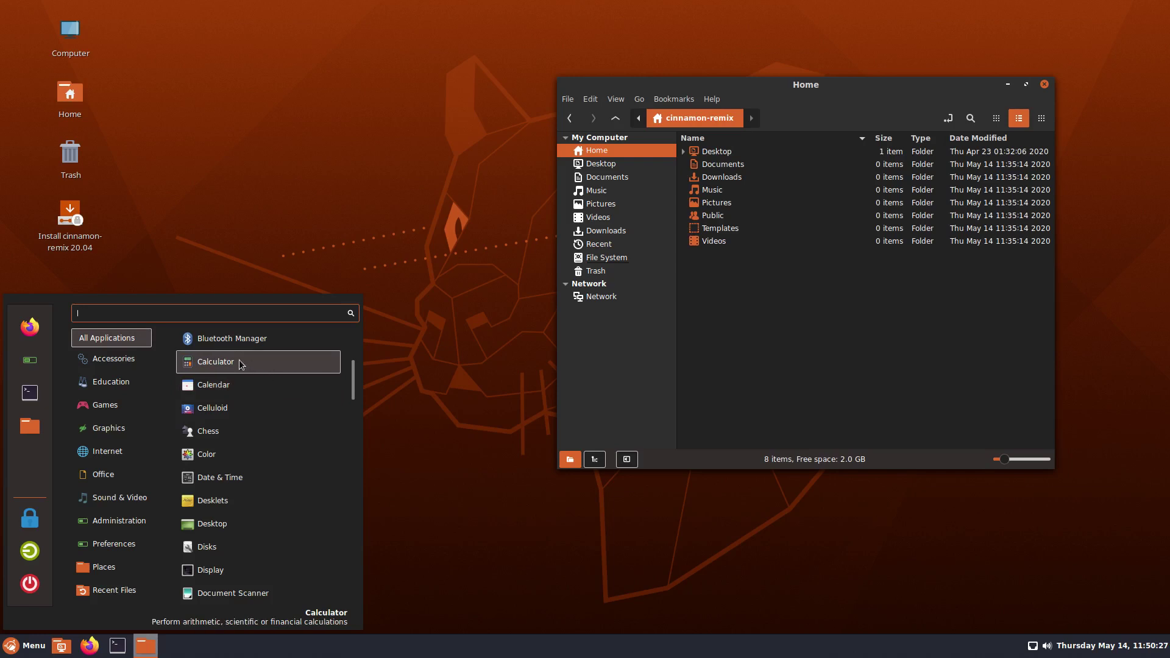
pyautogui.moveTo(133, 386)
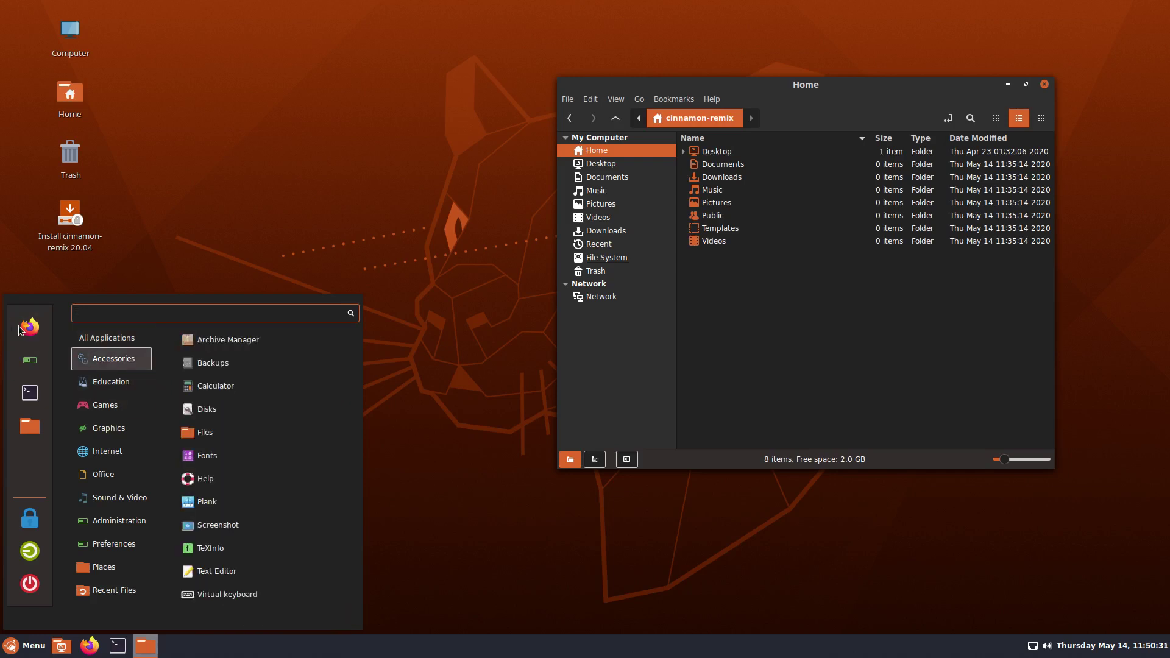
pyautogui.click(42, 366)
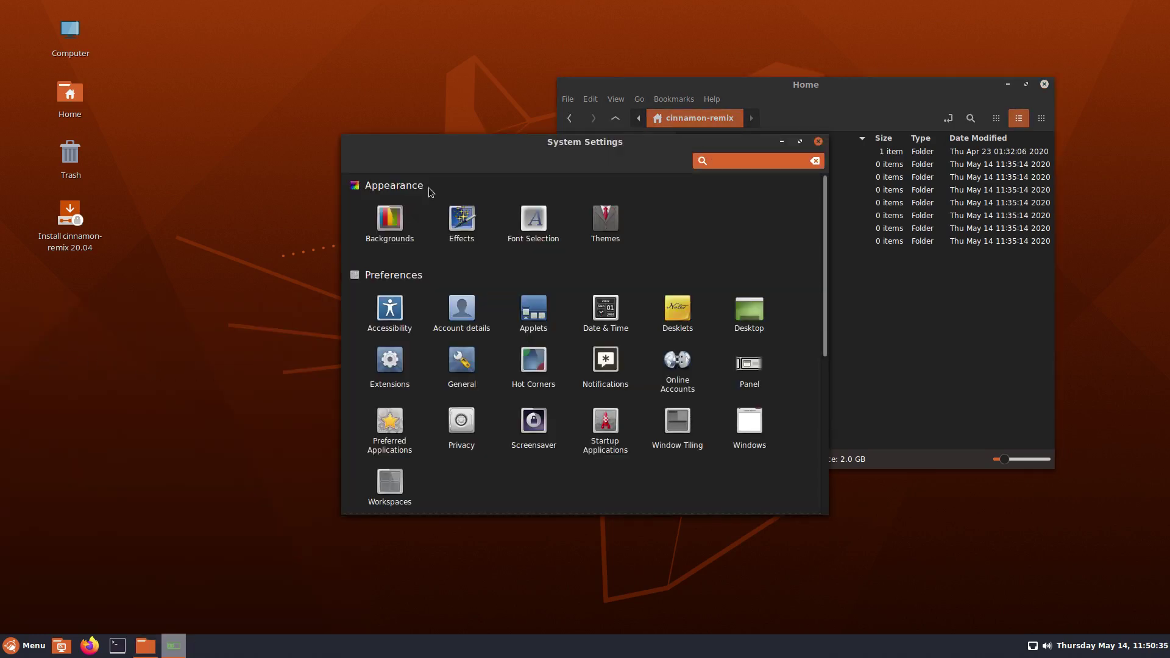
pyautogui.moveTo(454, 146); pyautogui.dragTo(360, 144)
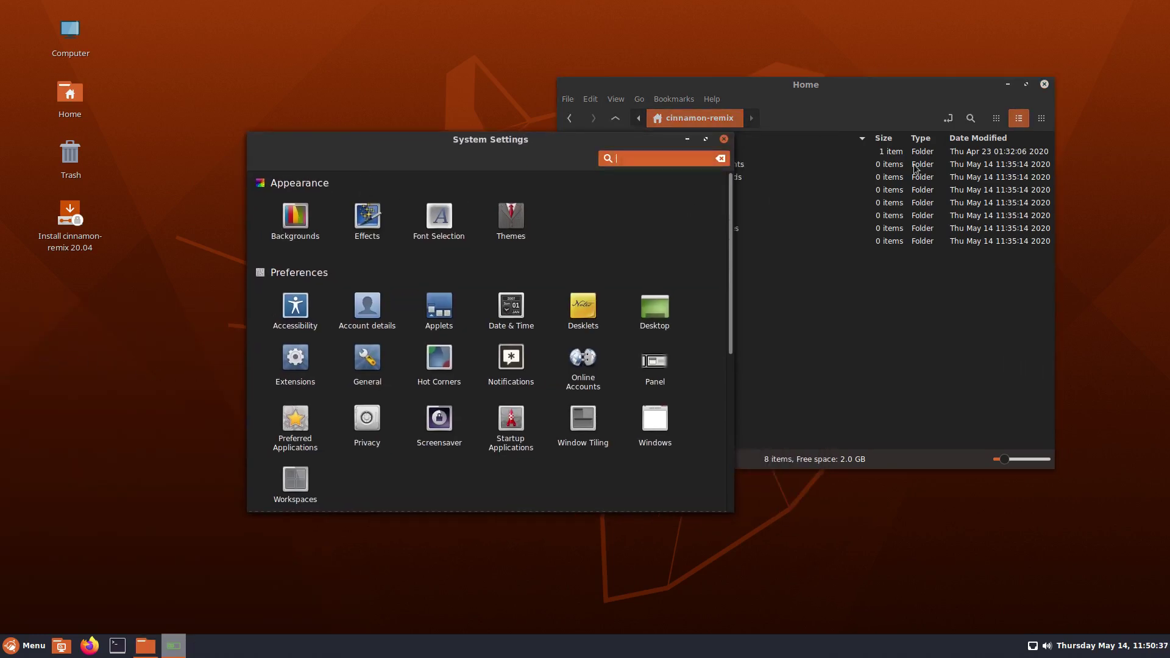
pyautogui.click(1008, 85)
pyautogui.moveTo(515, 141); pyautogui.dragTo(689, 124)
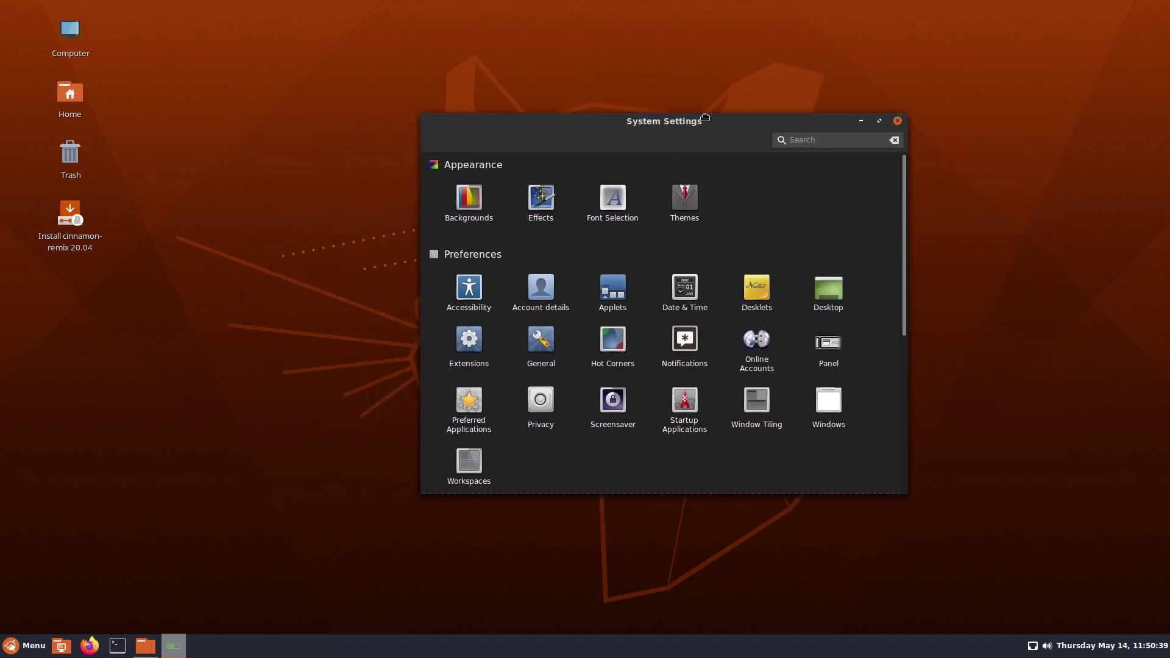
# - Open the background settings and apply the default background from the Adwaita collection
pyautogui.click(476, 203)
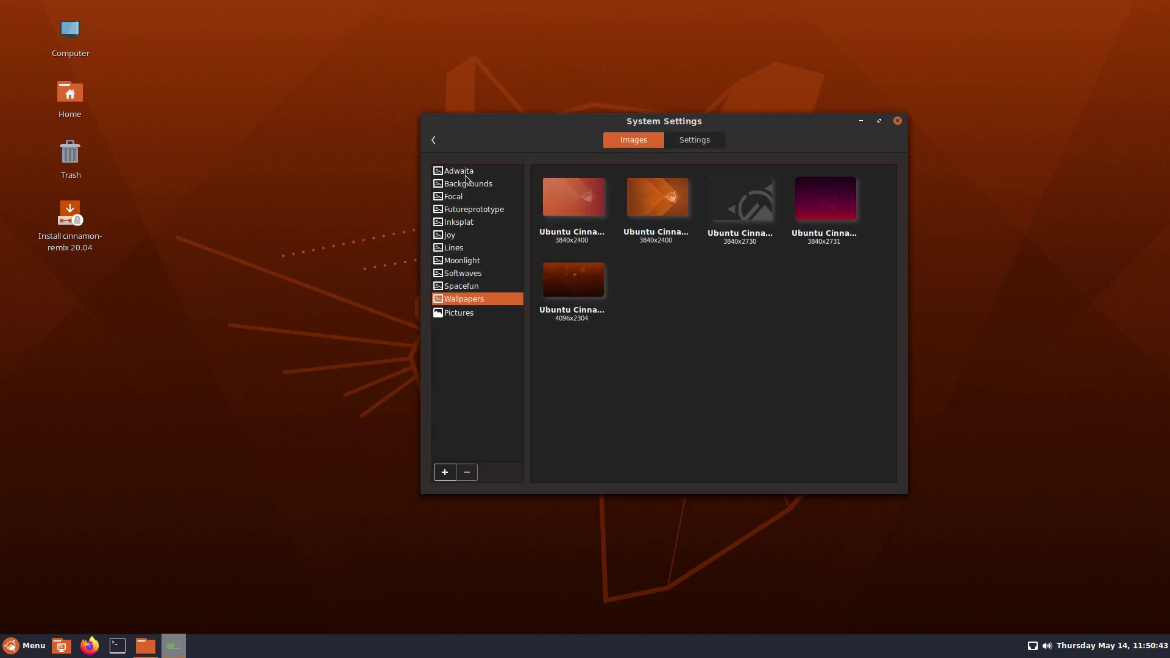
pyautogui.click(467, 175)
pyautogui.click(572, 194)
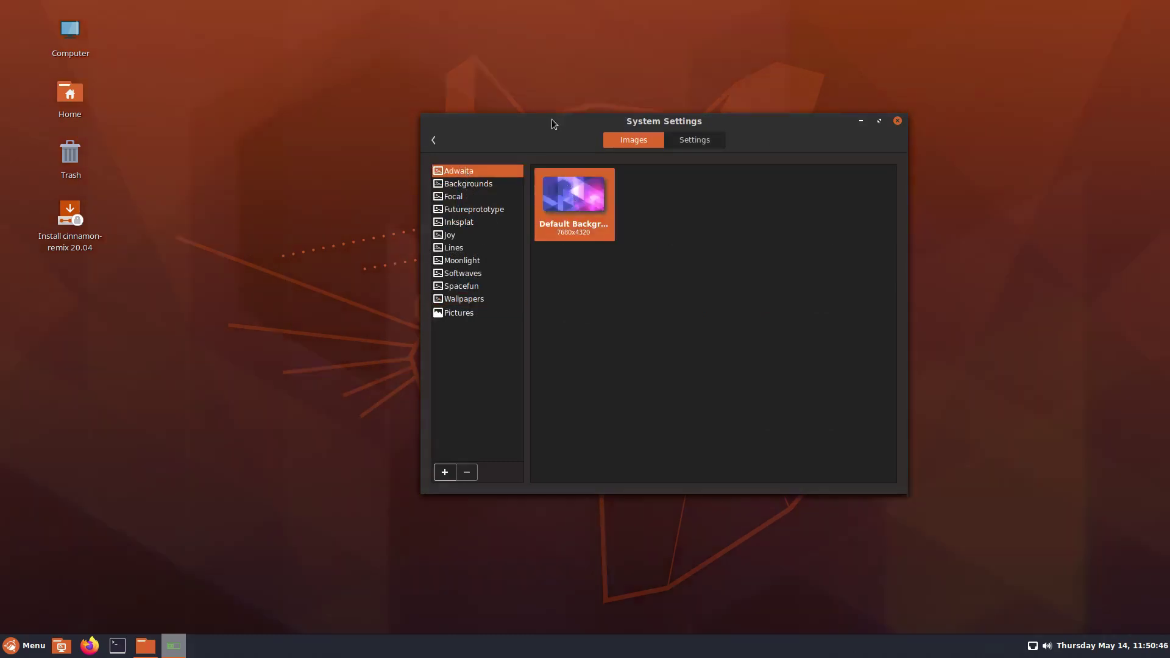
pyautogui.moveTo(551, 120); pyautogui.dragTo(778, 232)
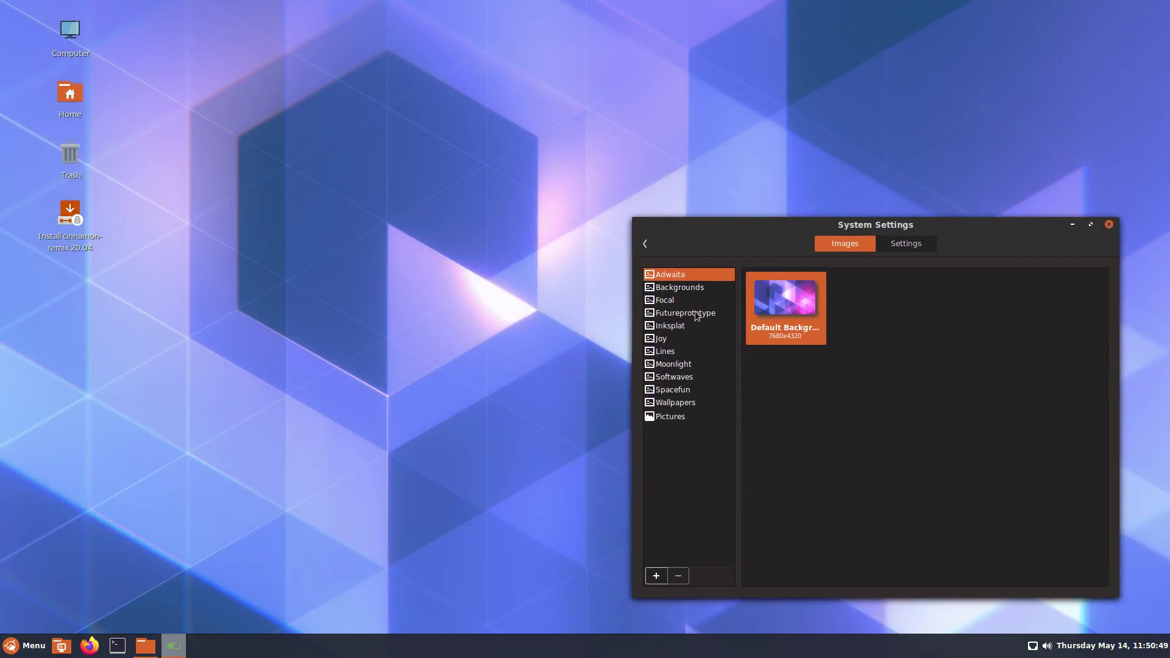
# - Try the Pink Fabric wallpaper from the Backgrounds collection and replace it with the snowy forest wallpaper
pyautogui.click(676, 403)
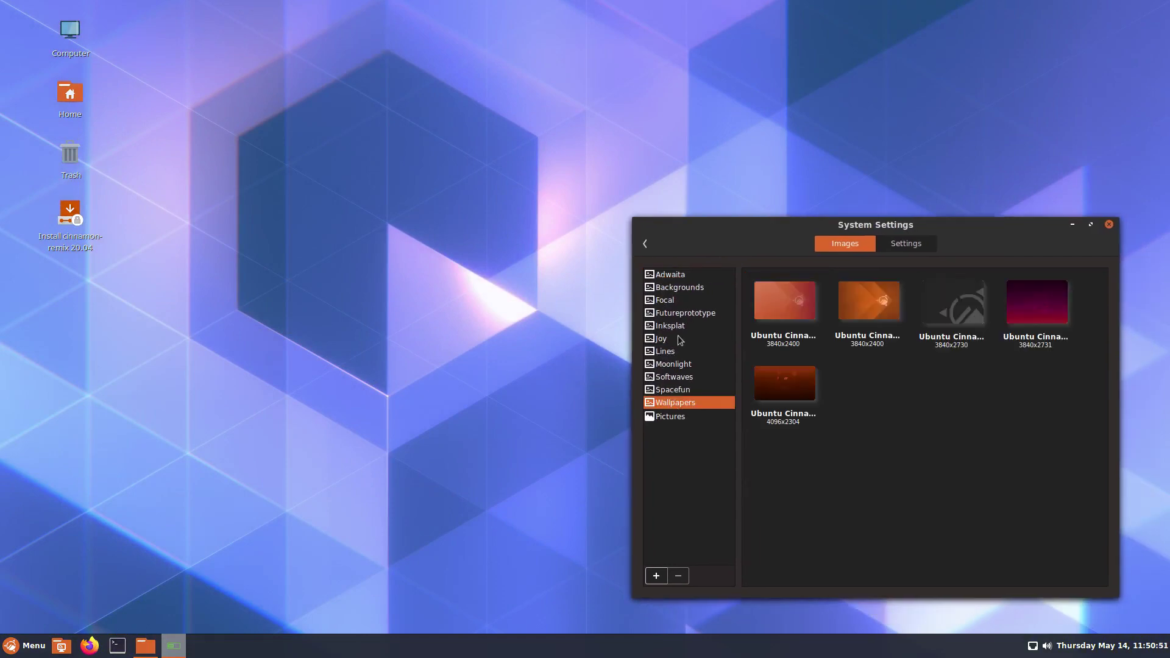
pyautogui.click(678, 289)
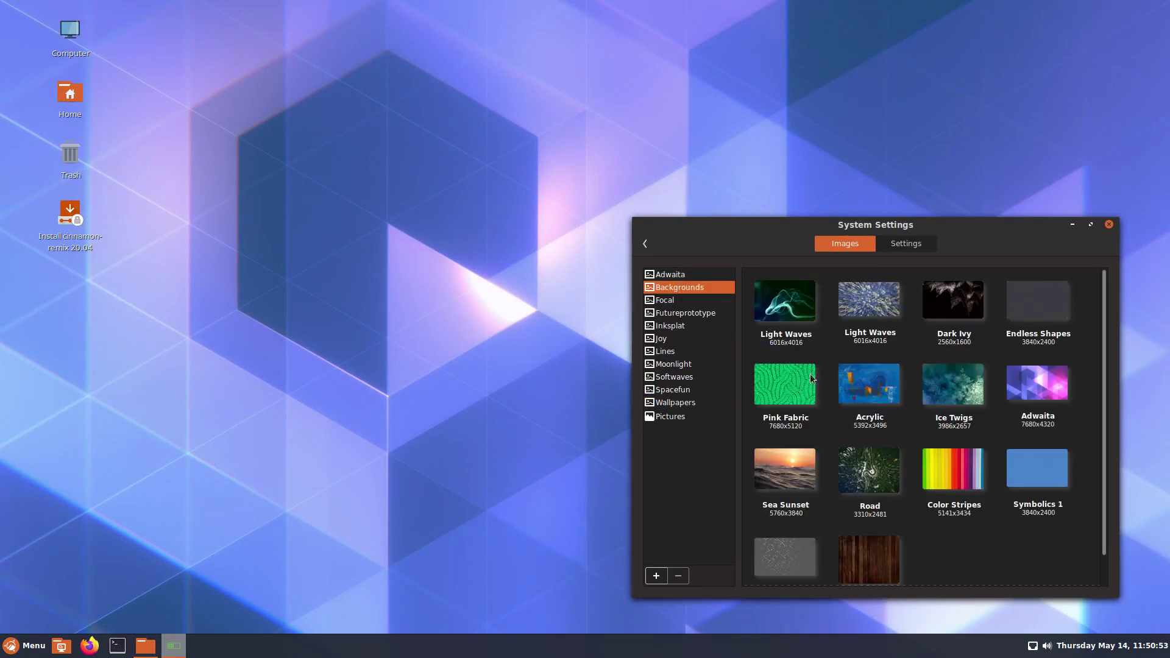
pyautogui.click(778, 375)
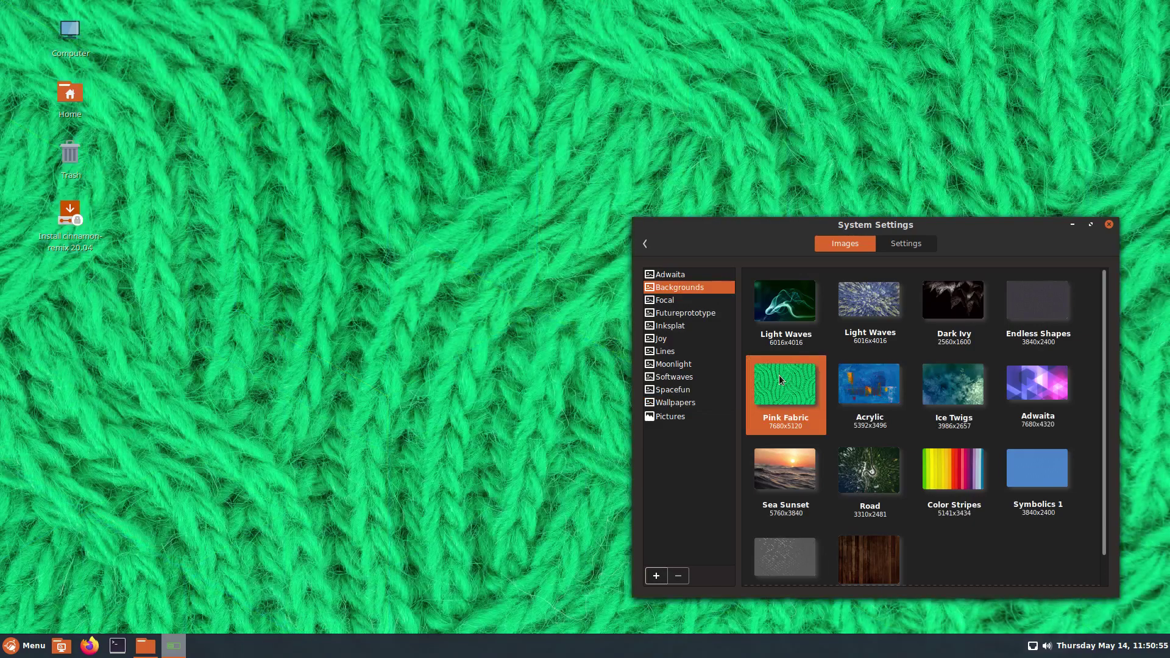
pyautogui.click(882, 297)
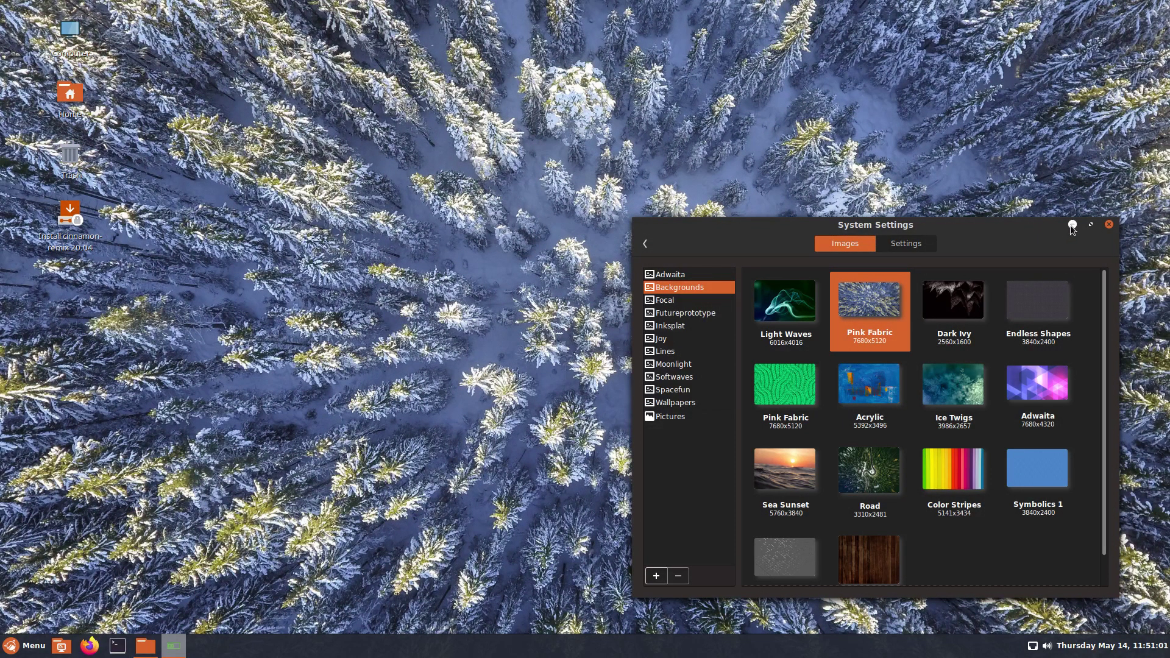
# - Examine the desktop Effects settings, including the customization options, and return to the settings overview
pyautogui.click(646, 245)
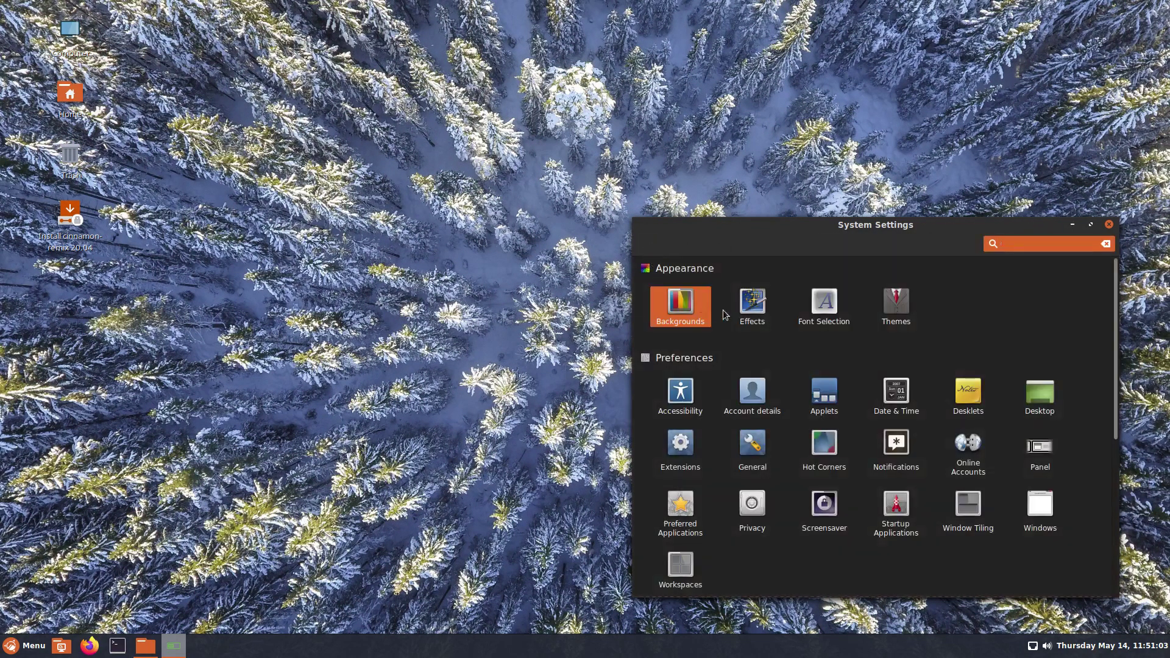
pyautogui.click(766, 297)
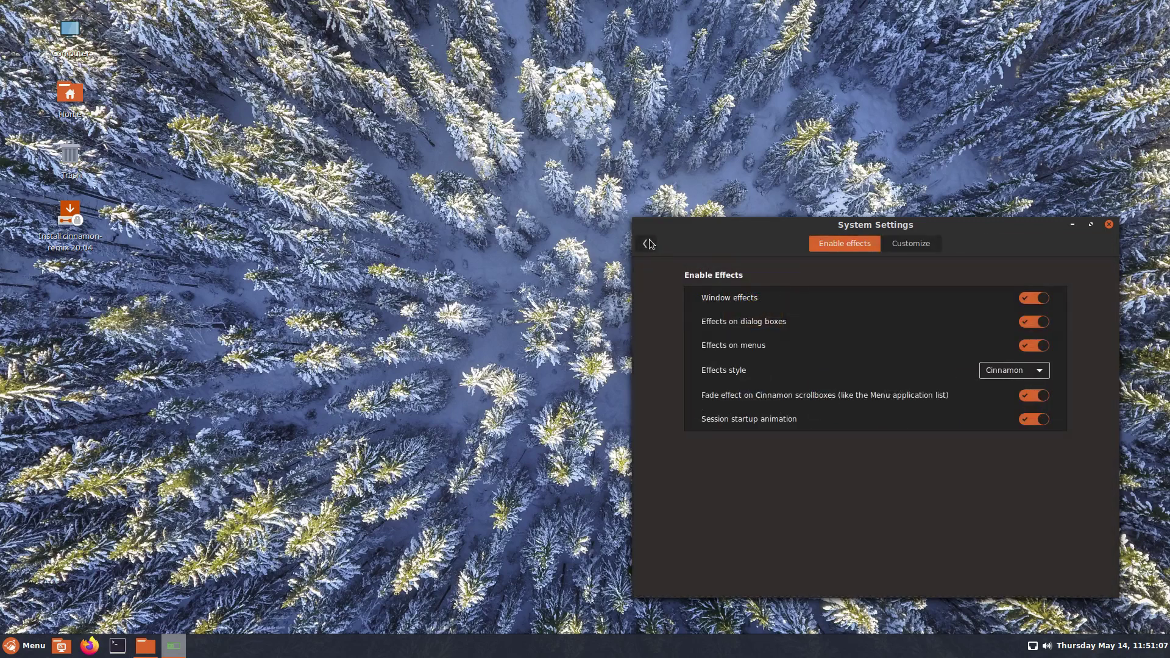
pyautogui.click(914, 245)
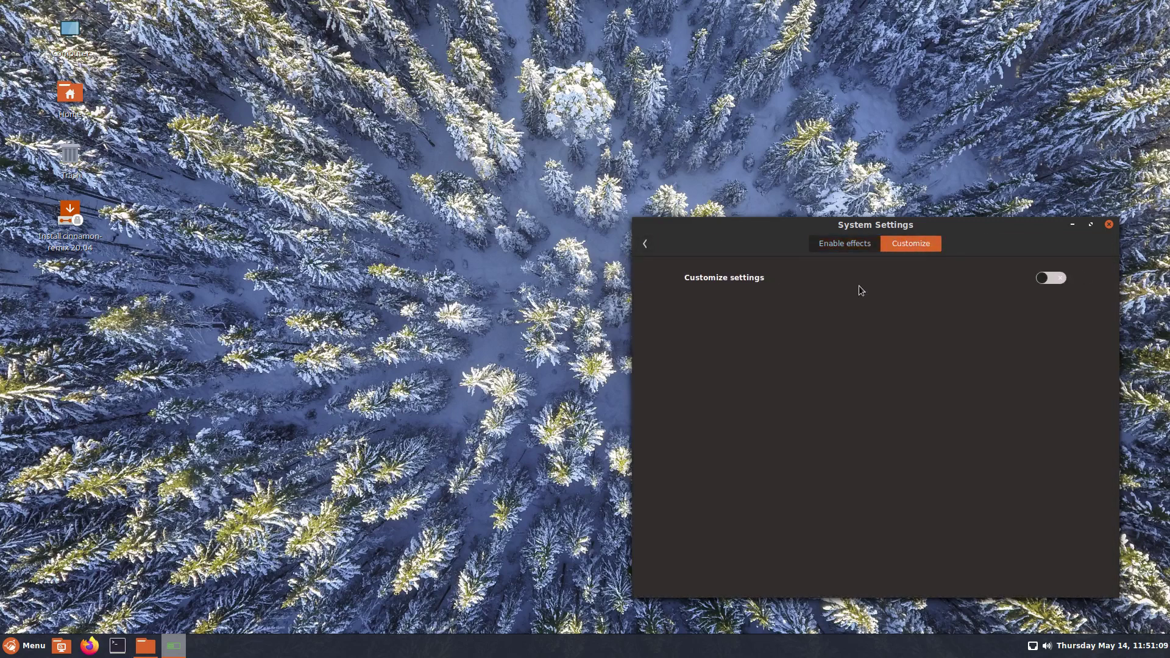
pyautogui.click(645, 244)
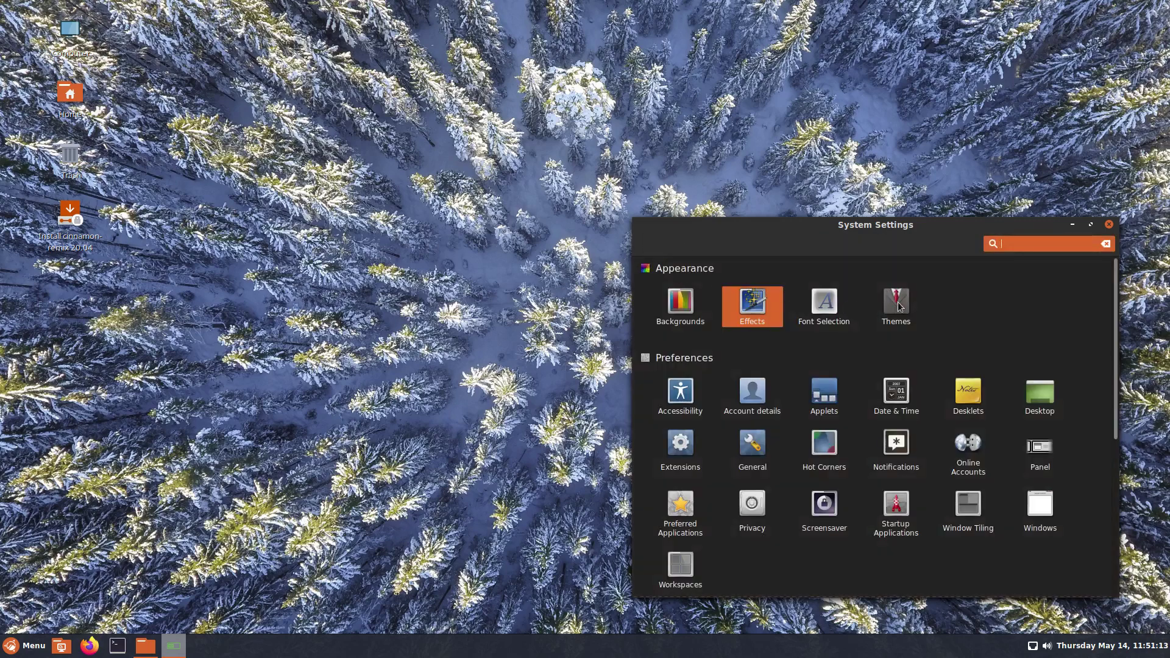
# - Open the theme settings and set the window borders to Kimmo-Light
pyautogui.moveTo(858, 228); pyautogui.dragTo(770, 159)
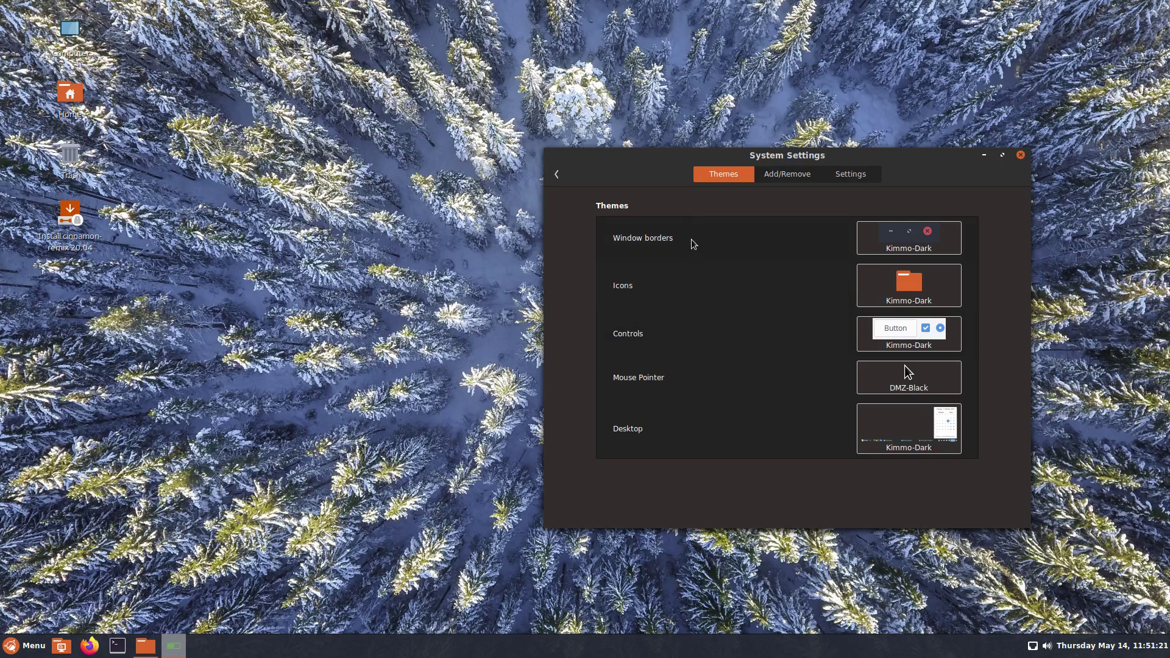
pyautogui.click(891, 246)
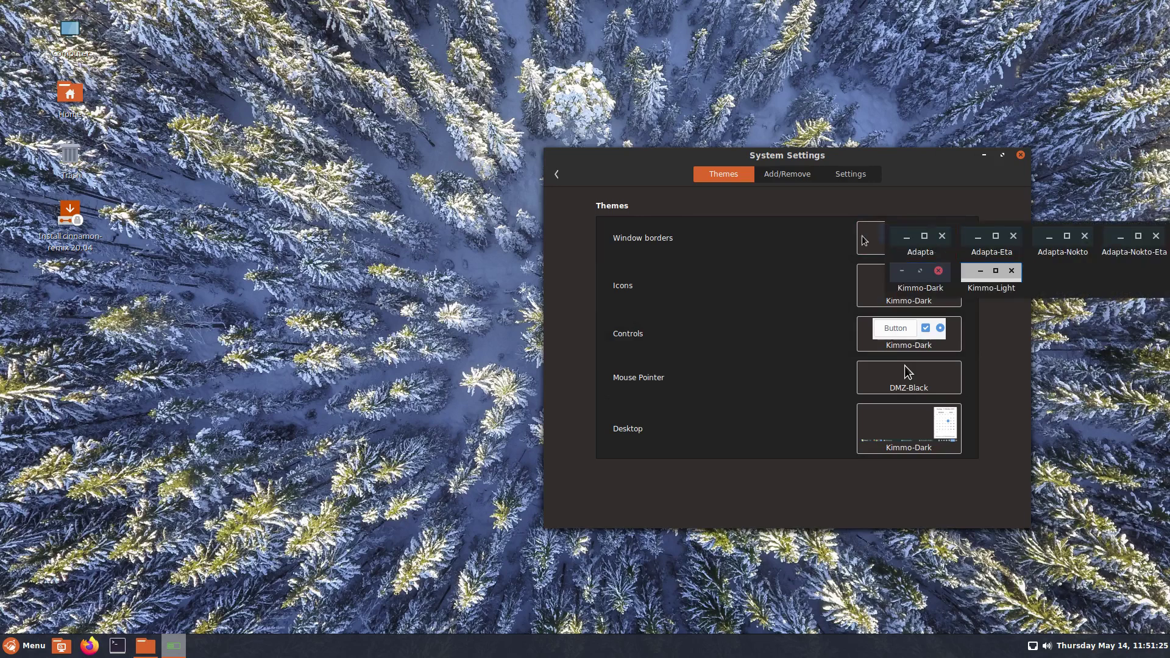
pyautogui.click(981, 279)
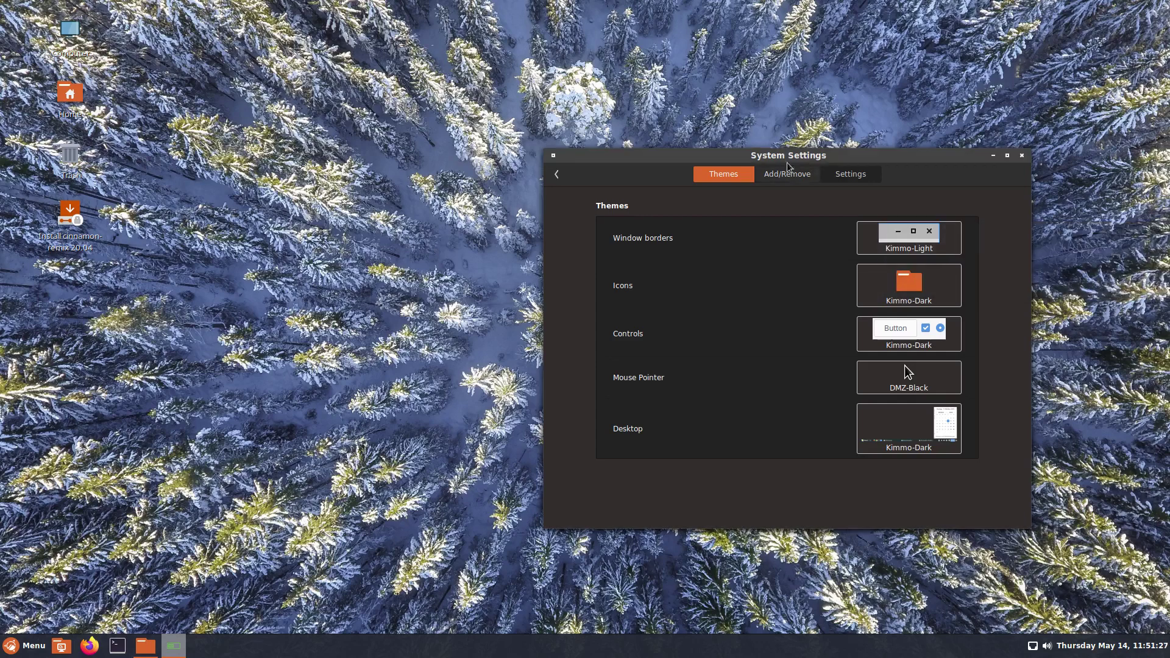
# - Set the window borders theme to Adapta-Eta
pyautogui.click(881, 205)
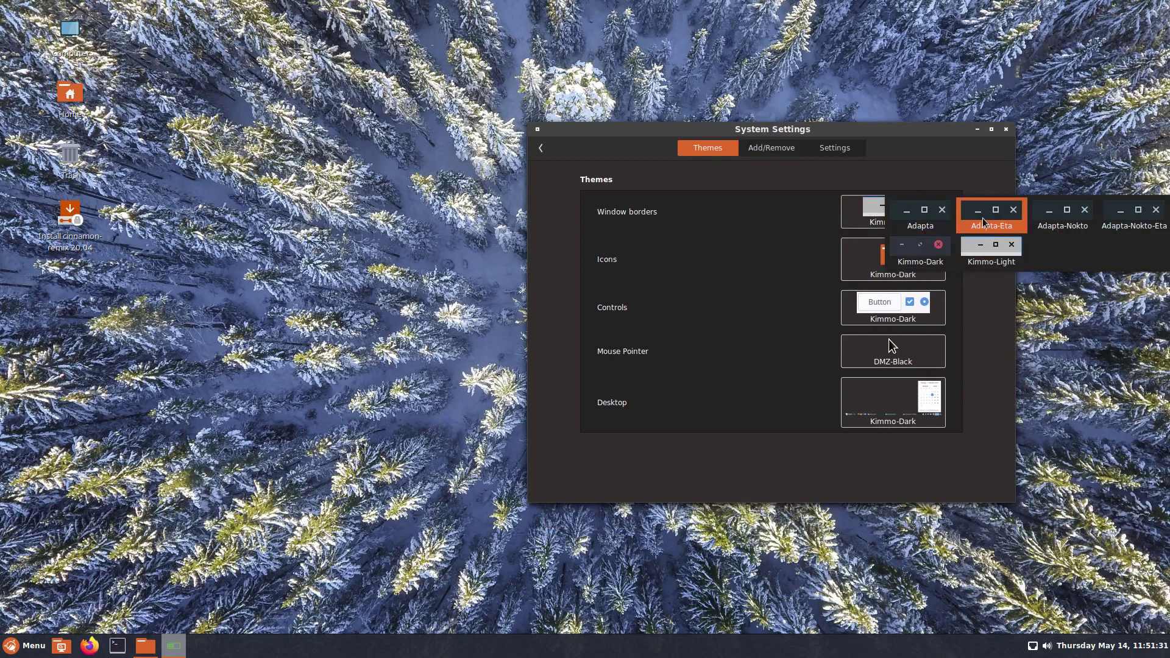
pyautogui.click(982, 221)
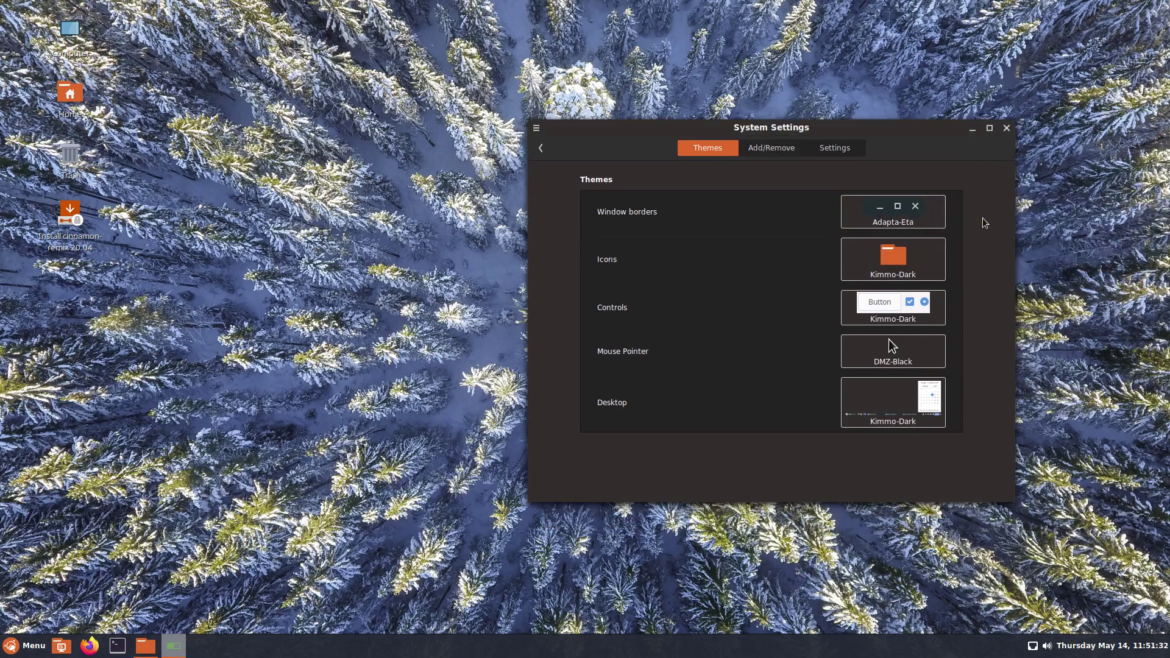
pyautogui.click(921, 206)
pyautogui.click(693, 274)
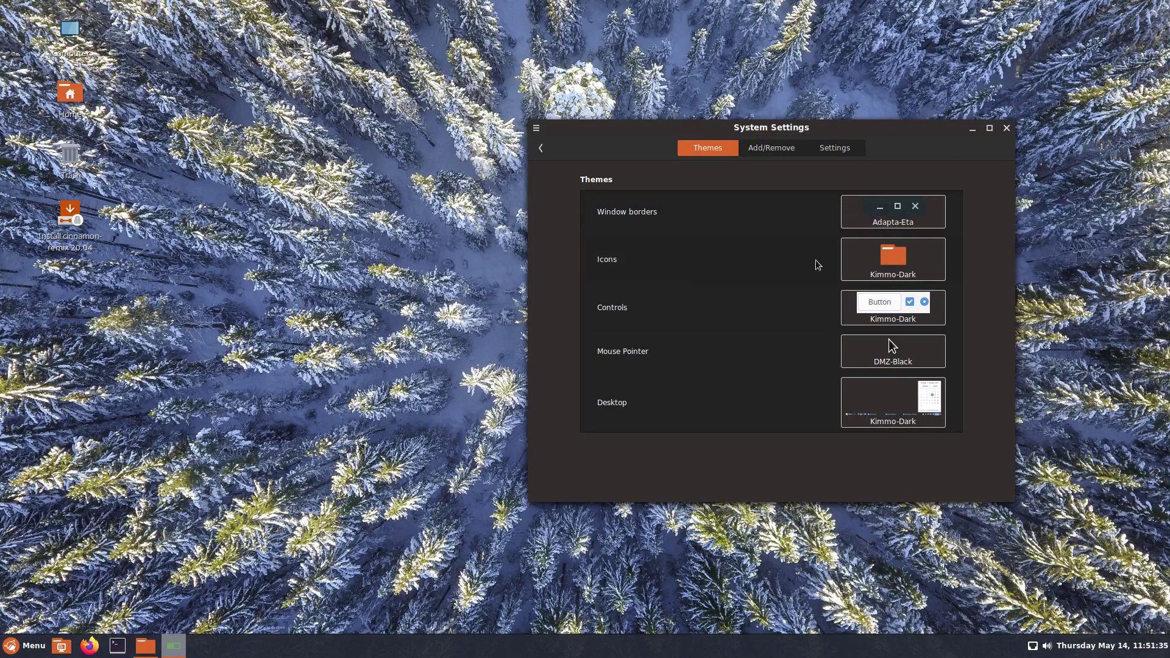
# - Try the ePapirus icon theme on the desktop
pyautogui.click(890, 263)
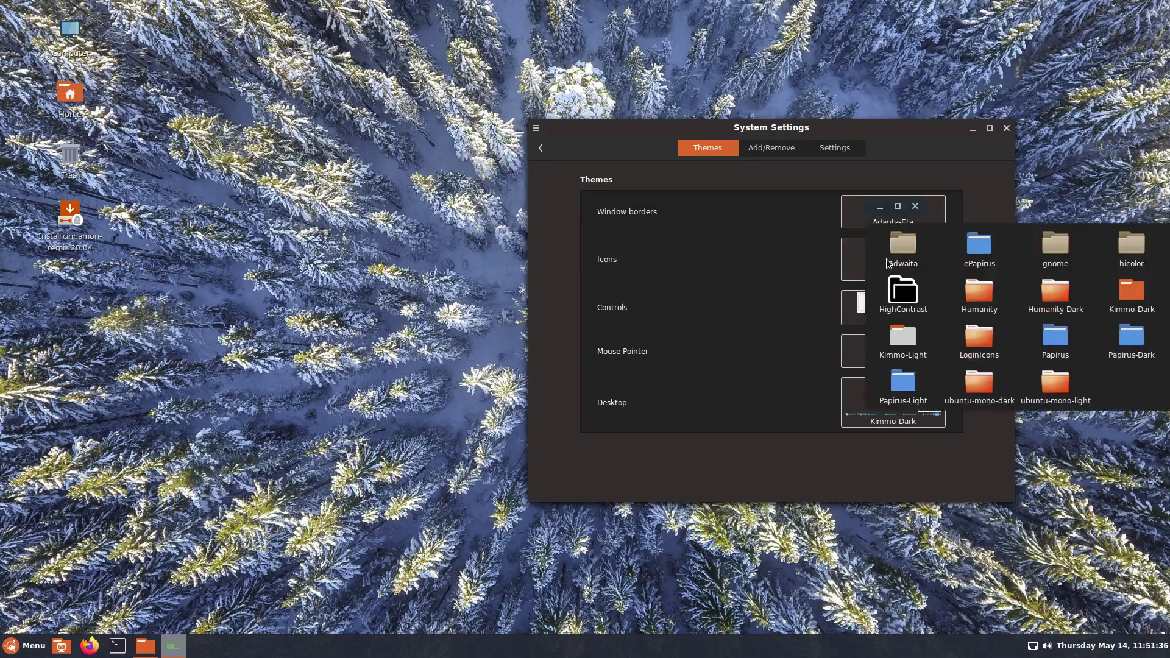
pyautogui.click(974, 258)
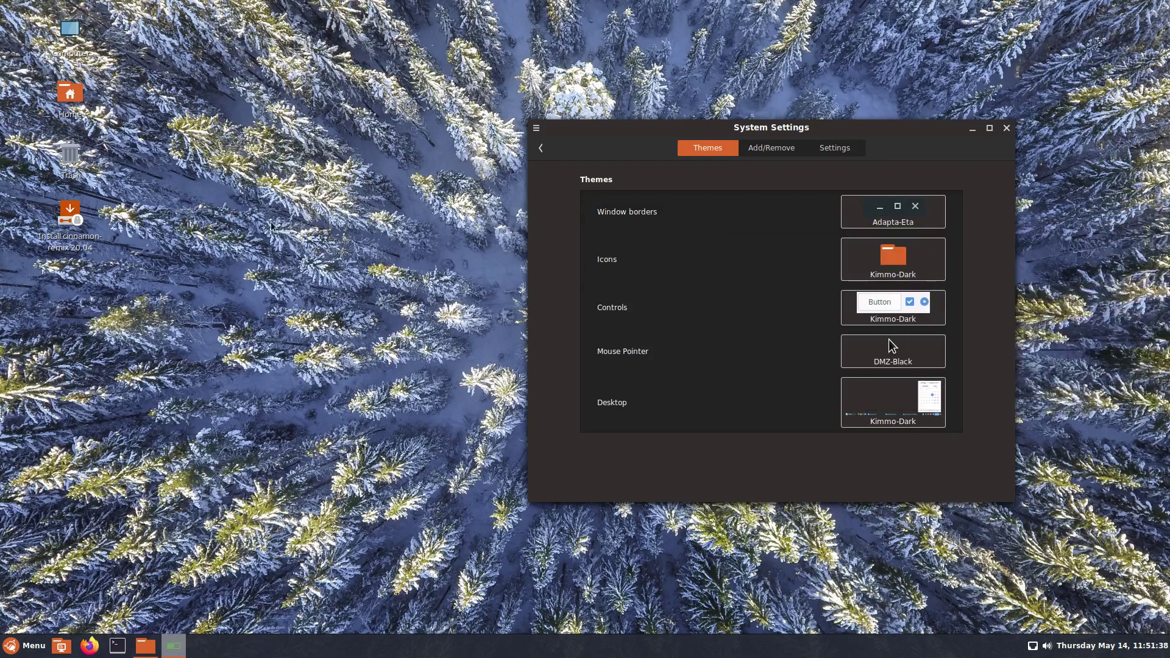
pyautogui.click(897, 262)
pyautogui.click(426, 246)
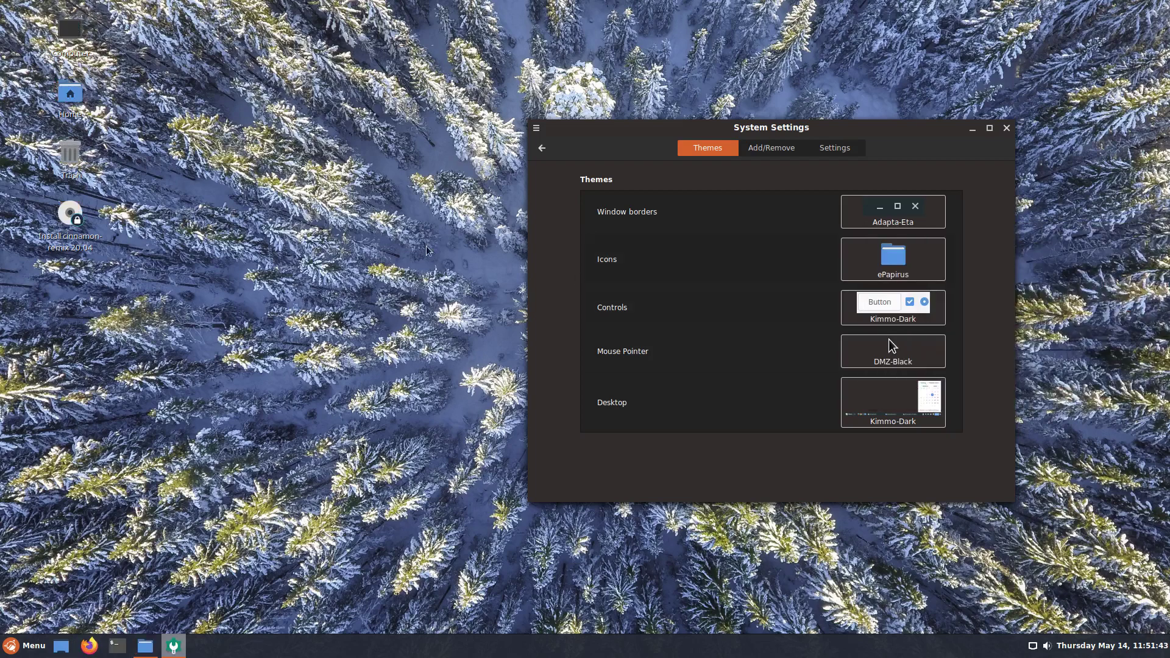
# - Open the Home folder from the desktop, visit its Desktop folder, and show the Home contents in icon view
pyautogui.click(72, 97)
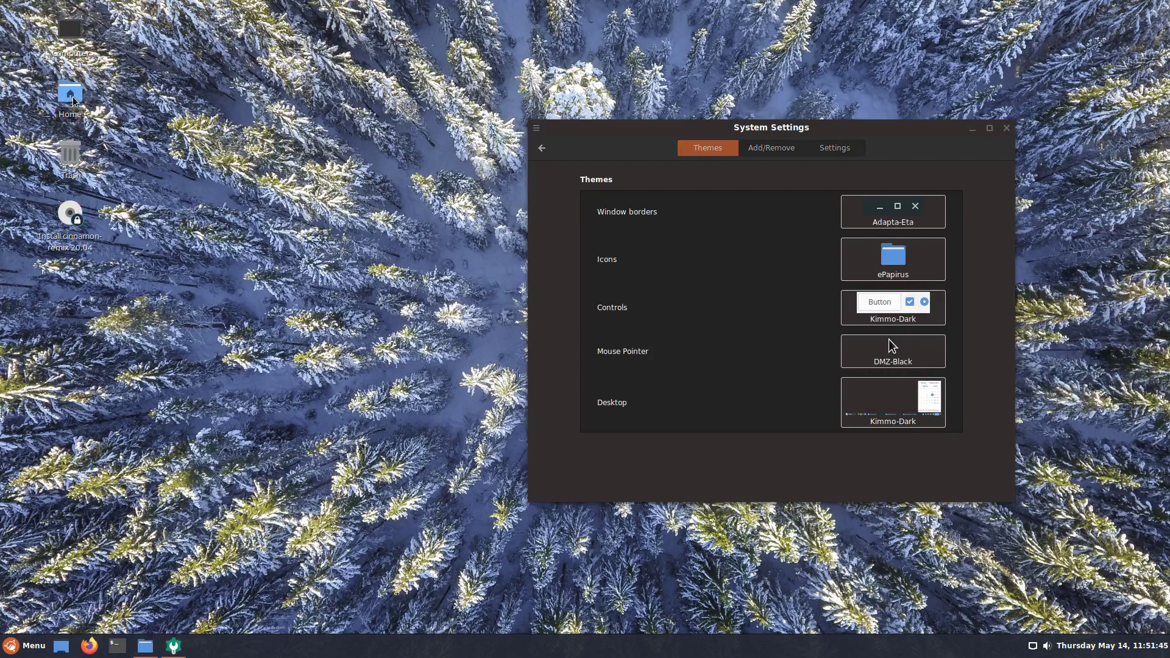
pyautogui.doubleClick(72, 96)
pyautogui.moveTo(494, 113); pyautogui.dragTo(305, 112)
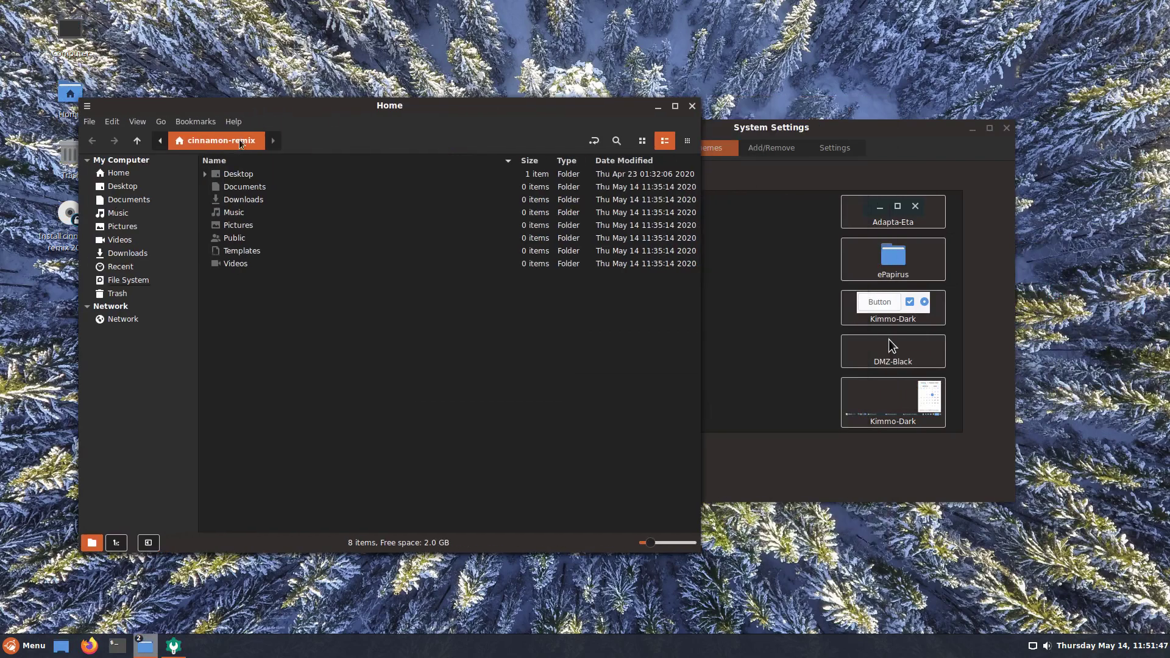
pyautogui.click(119, 173)
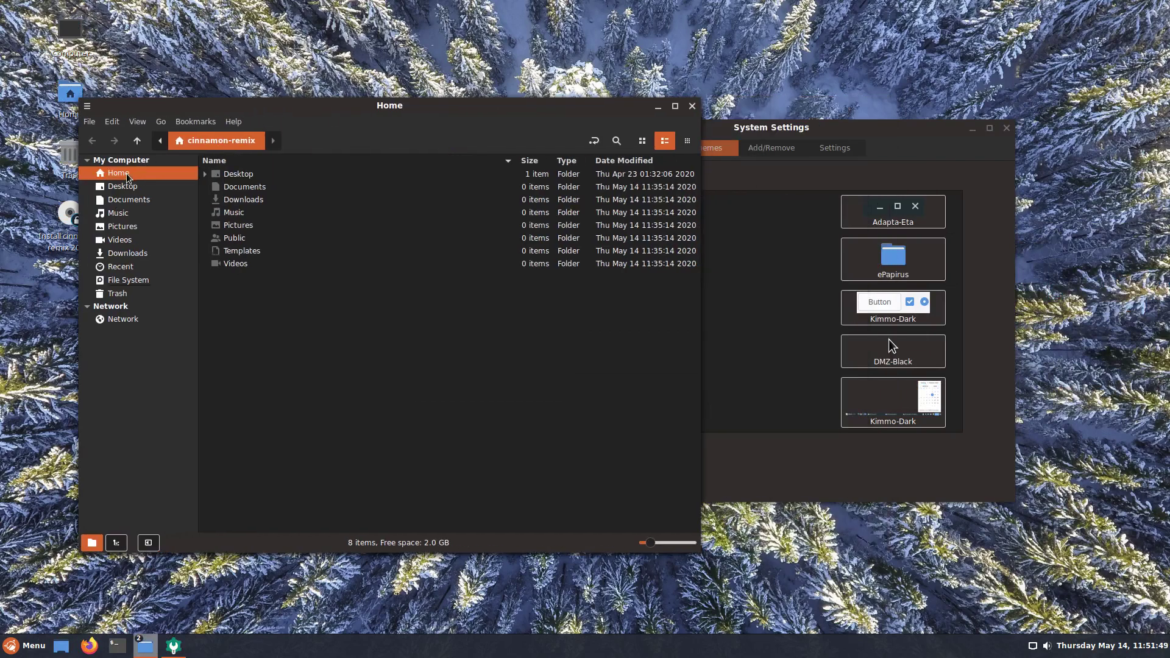
pyautogui.click(134, 188)
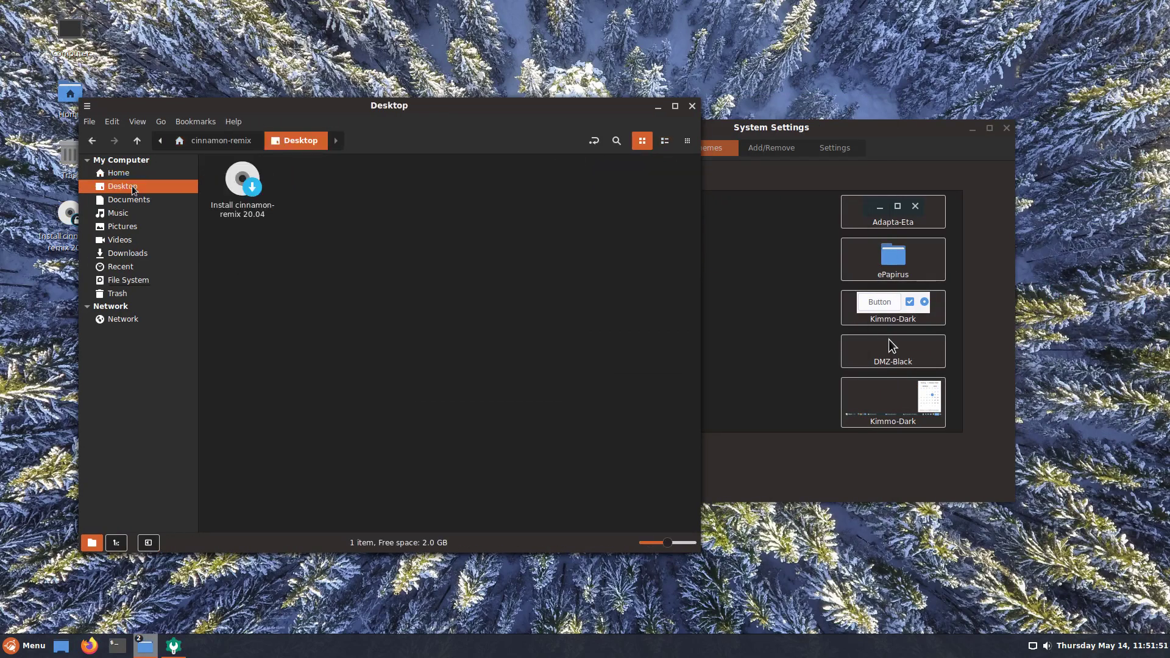
pyautogui.click(125, 176)
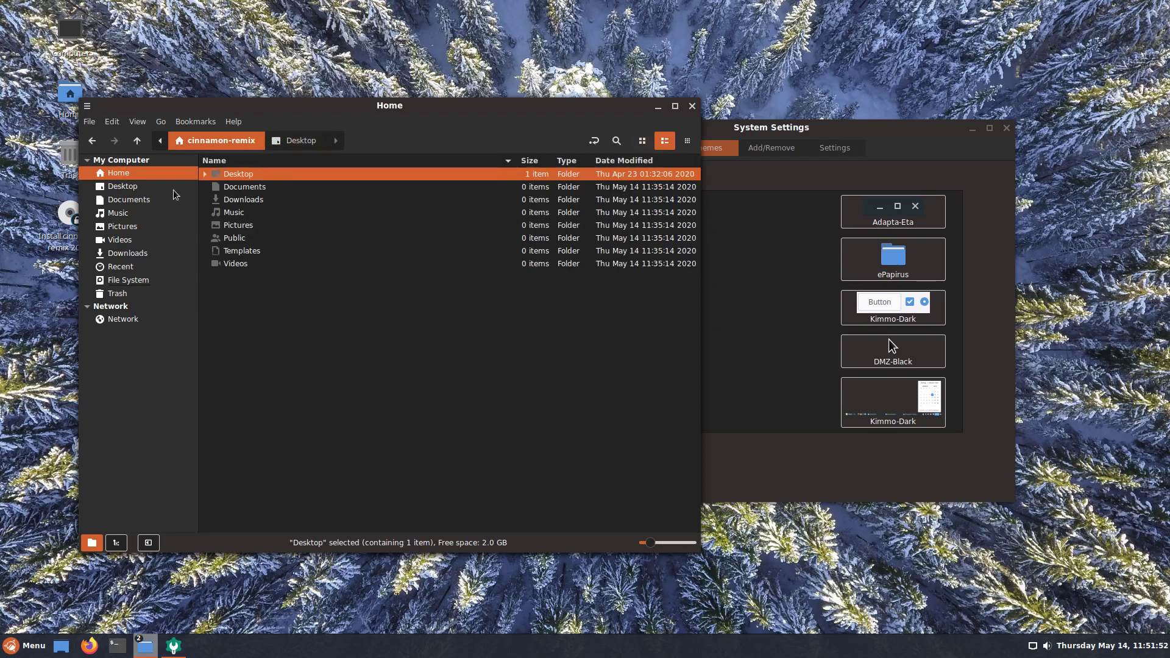
pyautogui.click(641, 142)
pyautogui.click(324, 186)
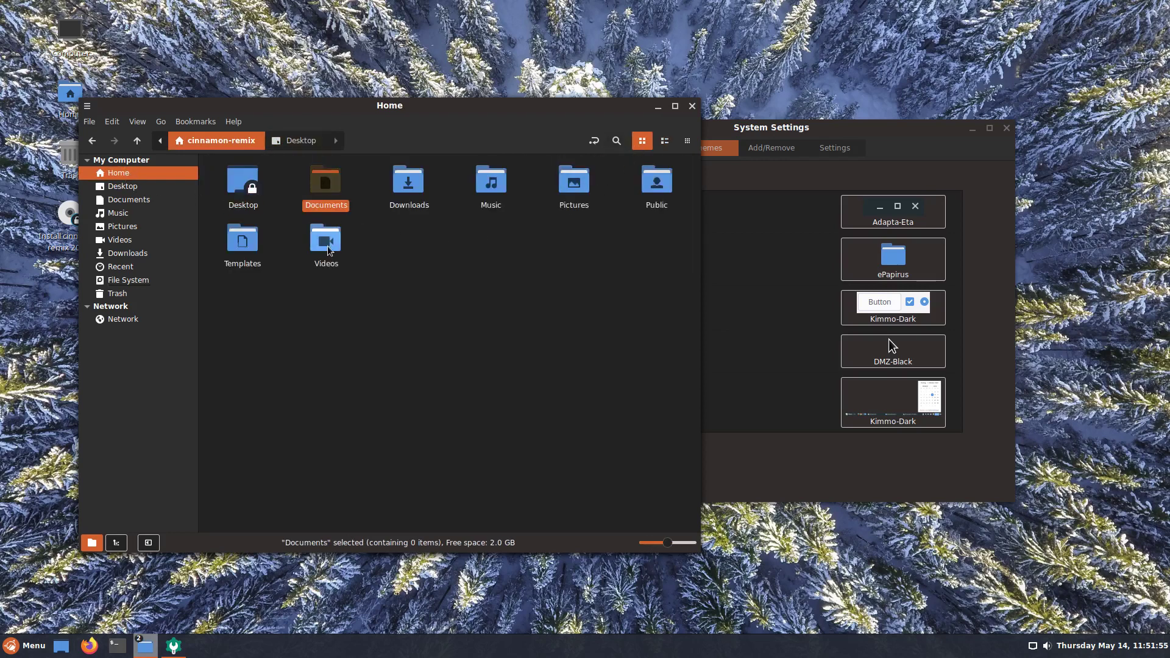
pyautogui.click(325, 242)
# - Return to the theme settings, try the Humanity icons, and replace them with the Kimmo-Light icon theme
pyautogui.click(903, 129)
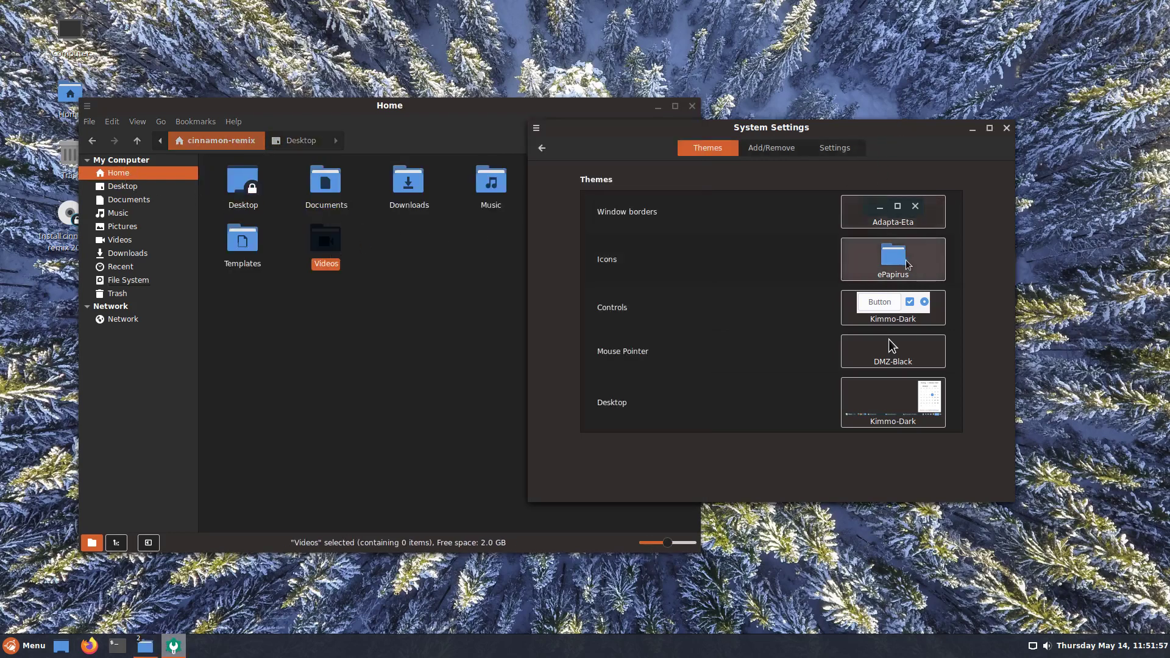
pyautogui.click(896, 260)
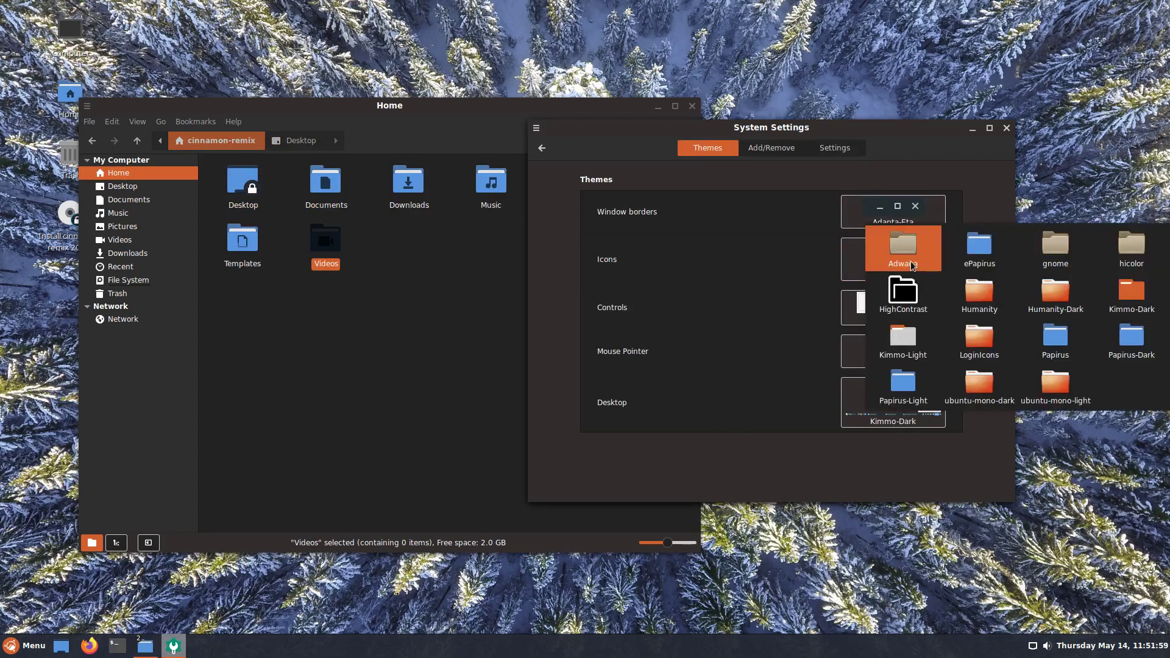
pyautogui.click(979, 304)
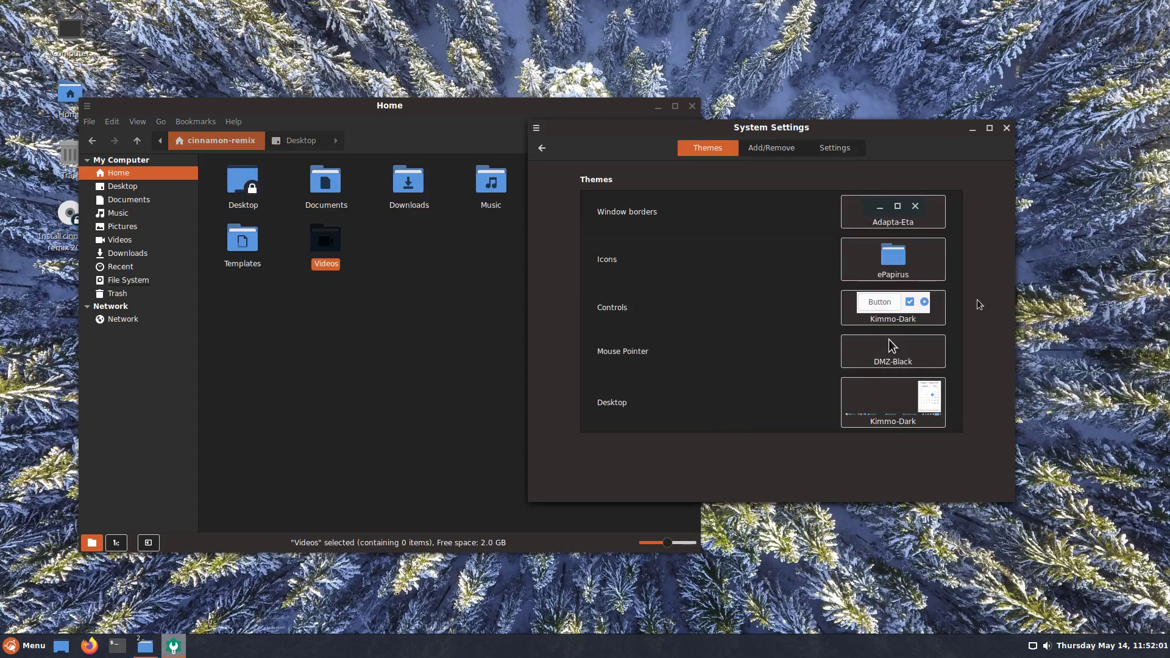
pyautogui.click(900, 263)
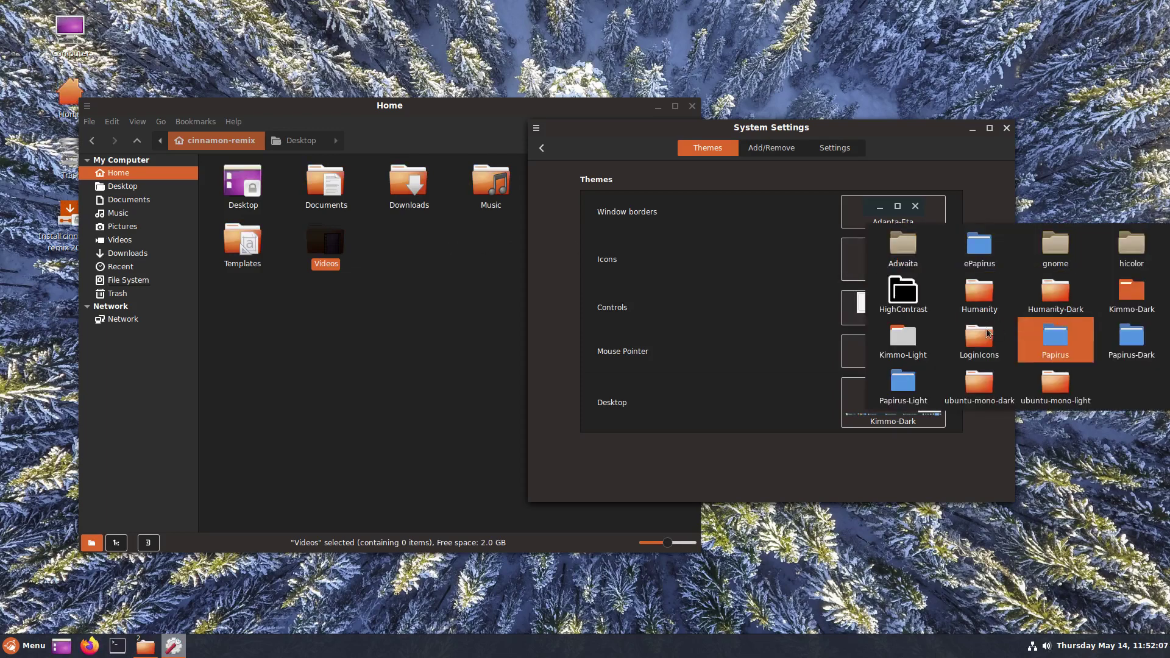
pyautogui.click(901, 341)
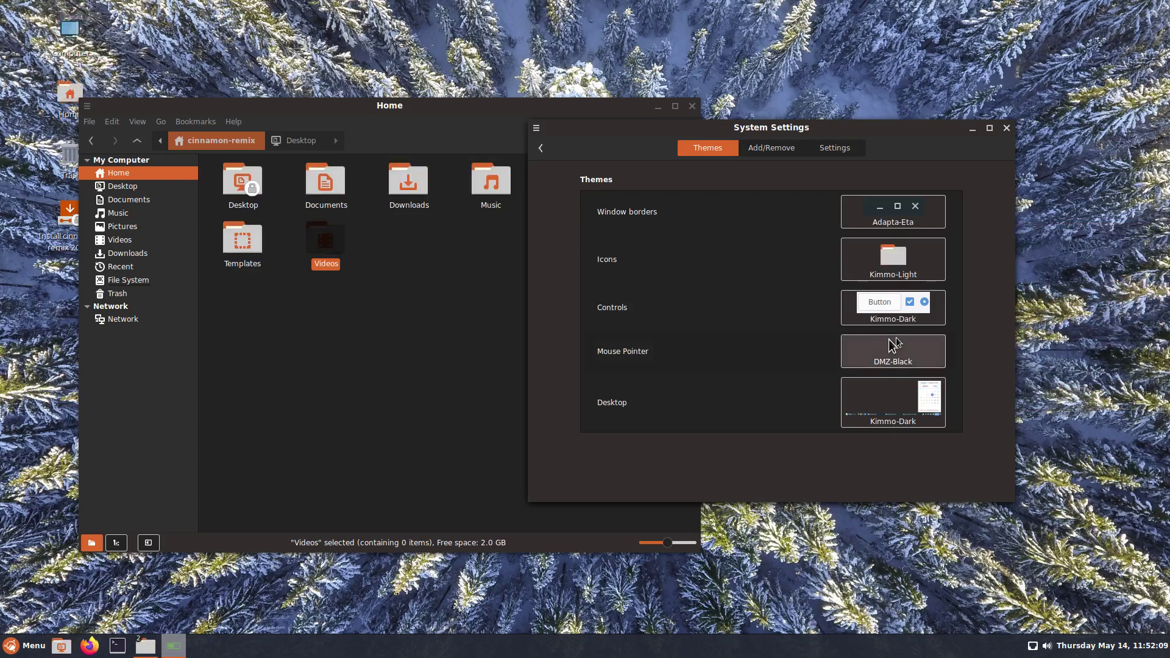
# - Reposition the theme settings window and set the controls theme to Adapta
pyautogui.moveTo(645, 131); pyautogui.dragTo(659, 182)
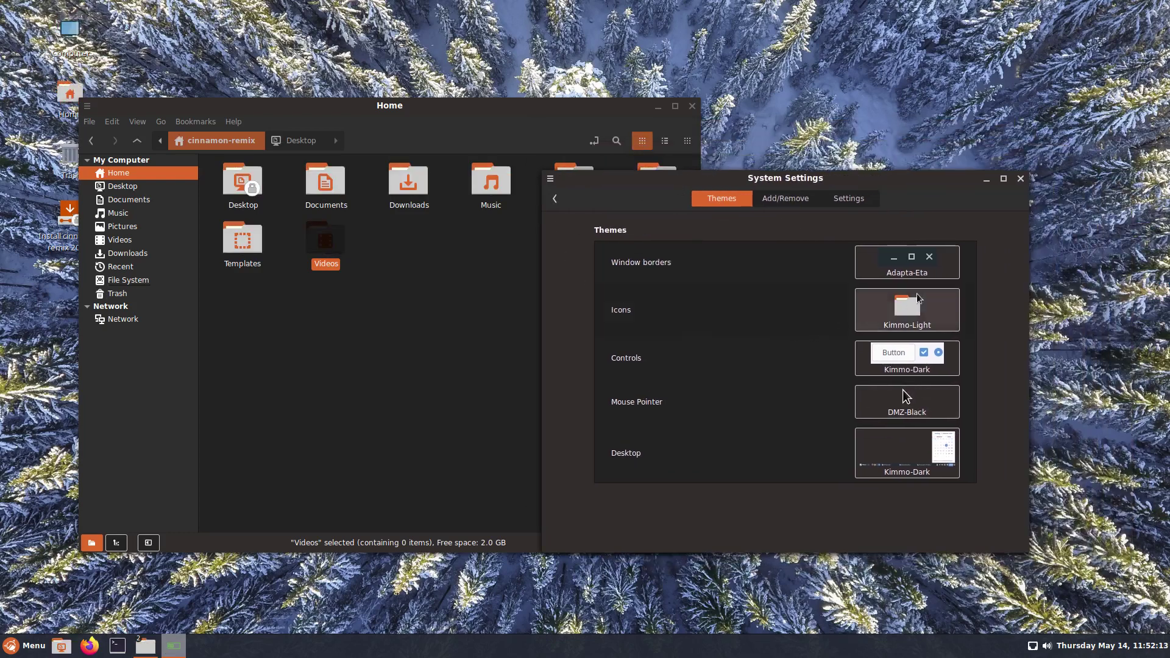
pyautogui.click(926, 364)
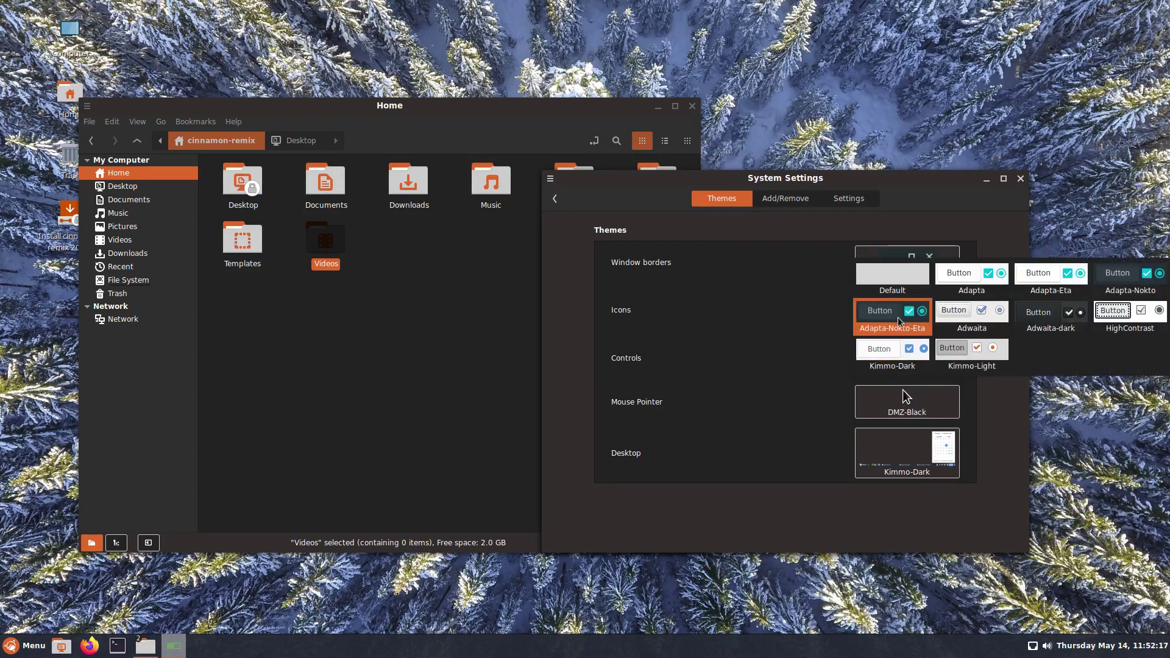
pyautogui.click(958, 282)
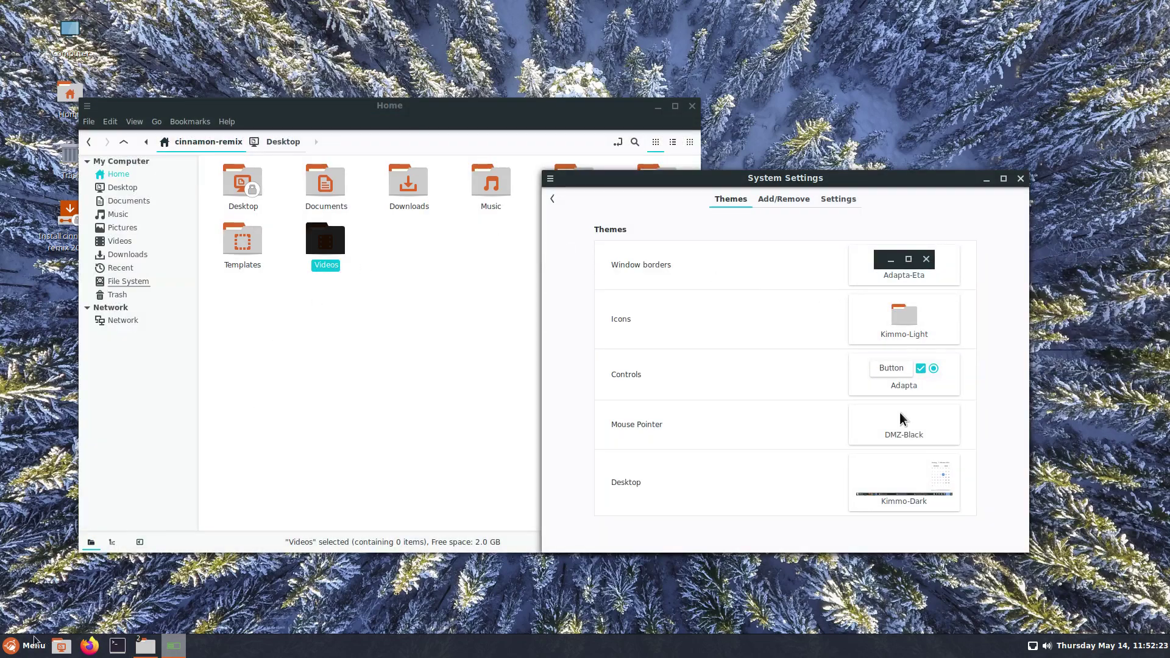
# - Examine how the application menu and the Home file manager window look with the Adapta controls
pyautogui.click(10, 645)
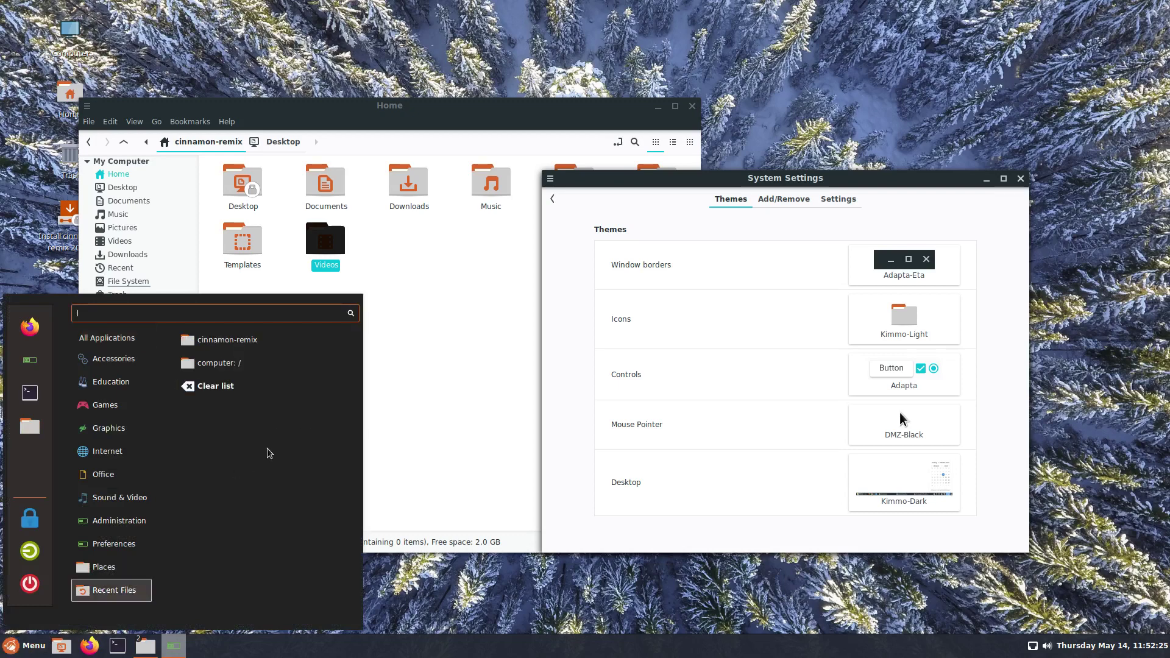
pyautogui.moveTo(102, 390)
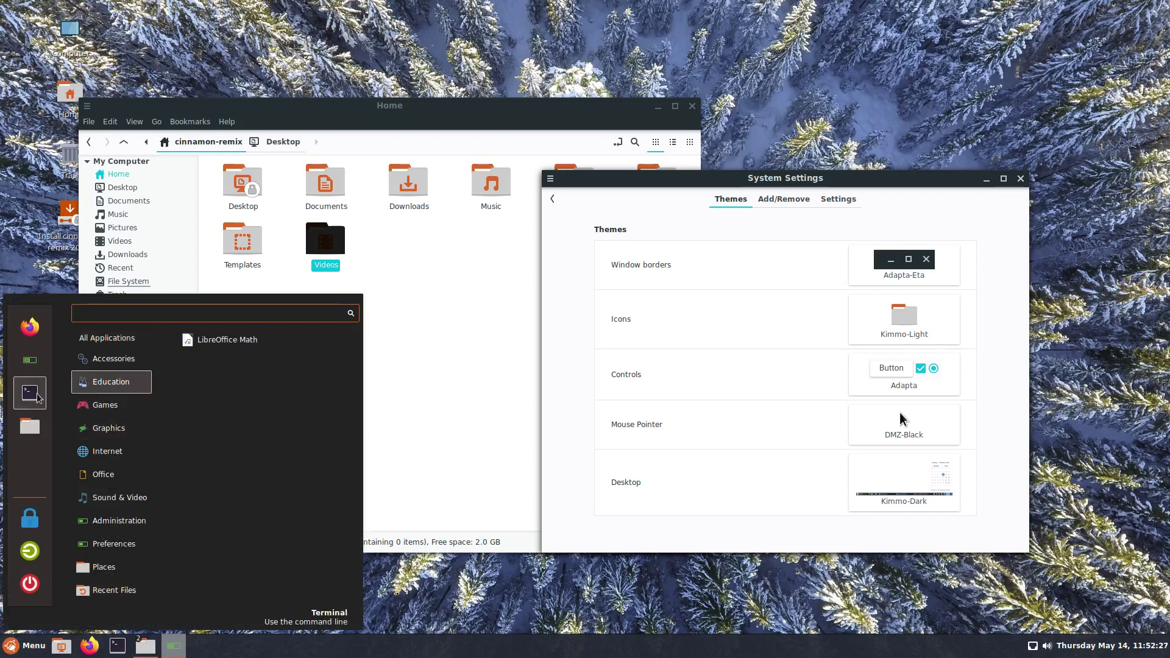
pyautogui.click(438, 307)
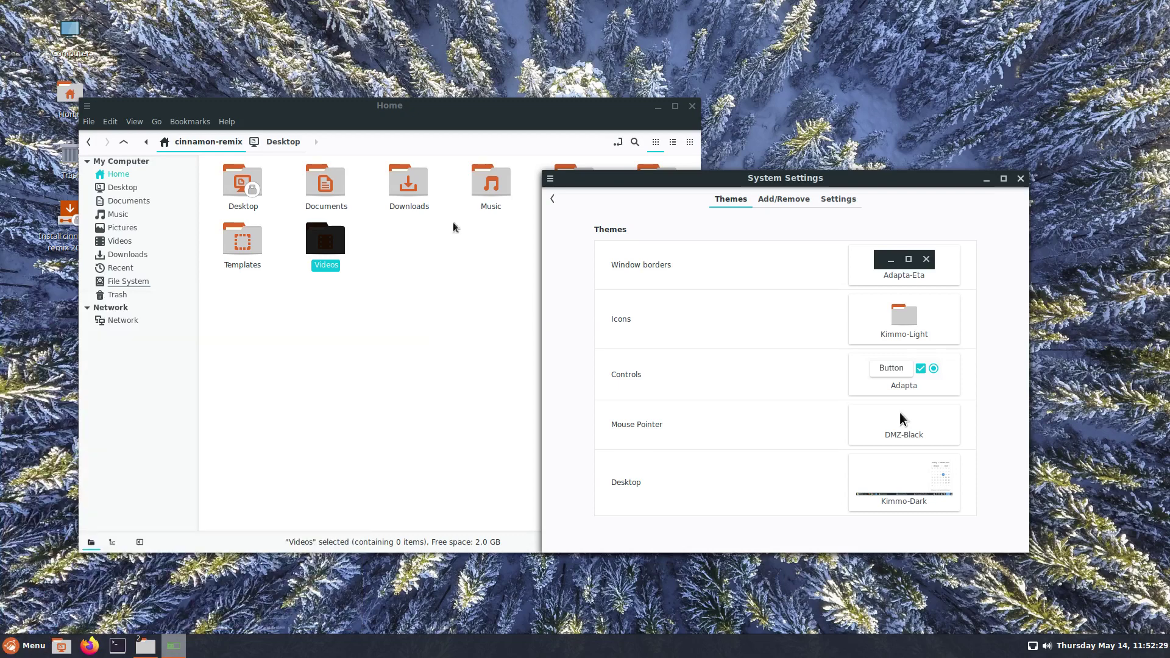
pyautogui.click(500, 110)
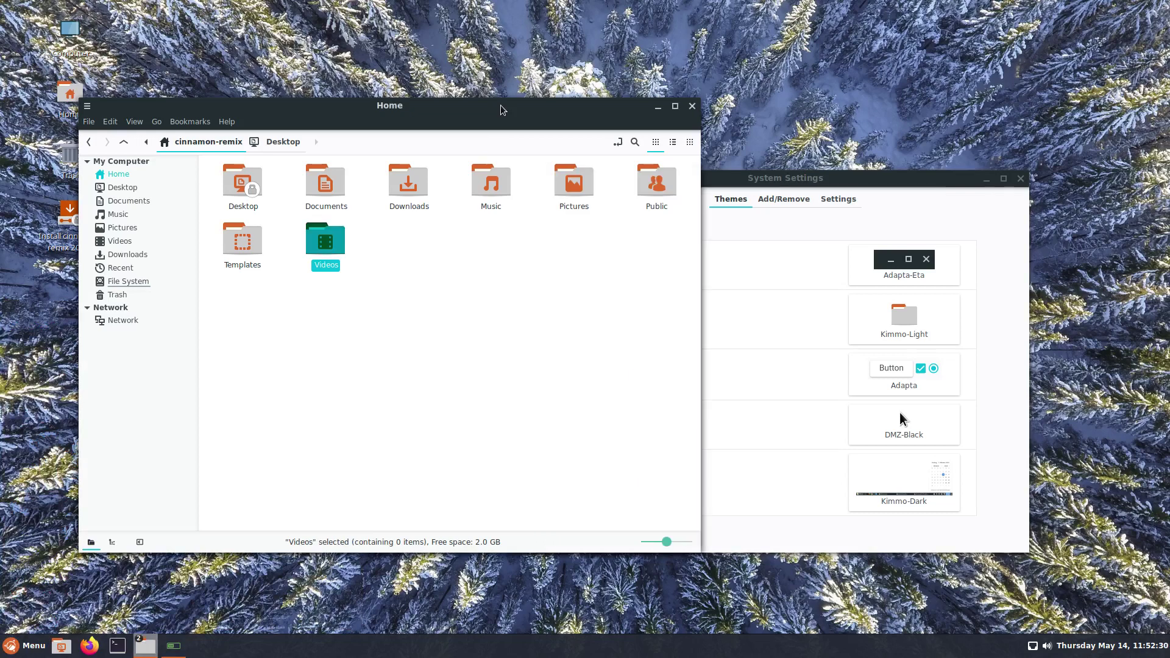
# - Return to the theme settings and set the desktop theme to Adapta
pyautogui.click(838, 177)
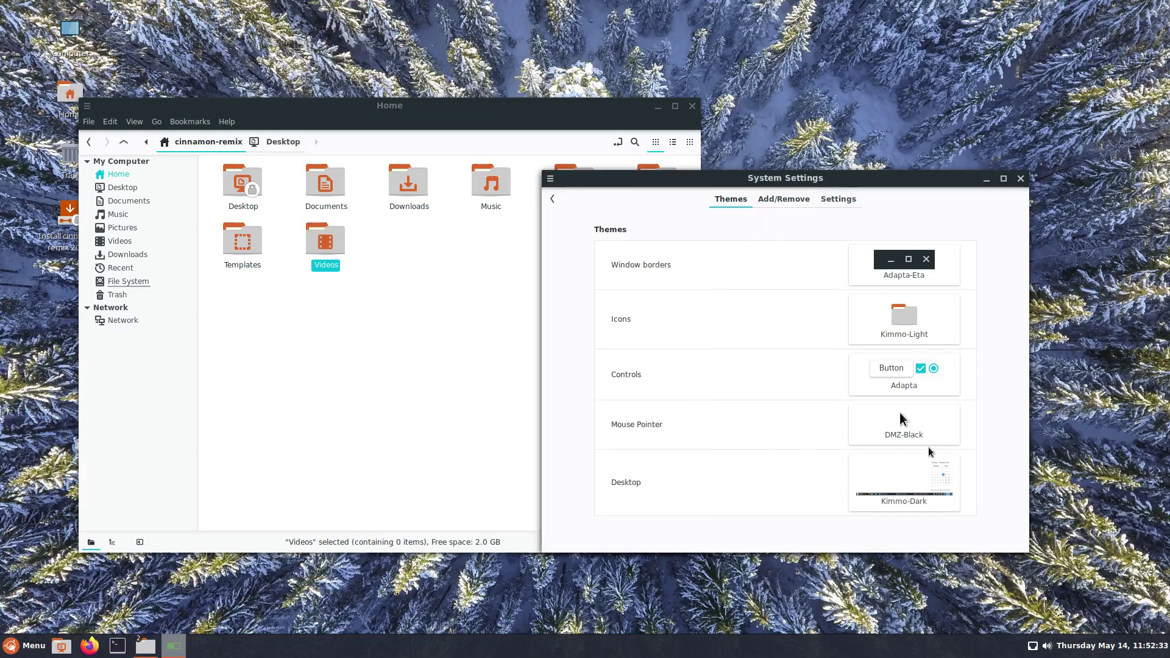
pyautogui.click(904, 482)
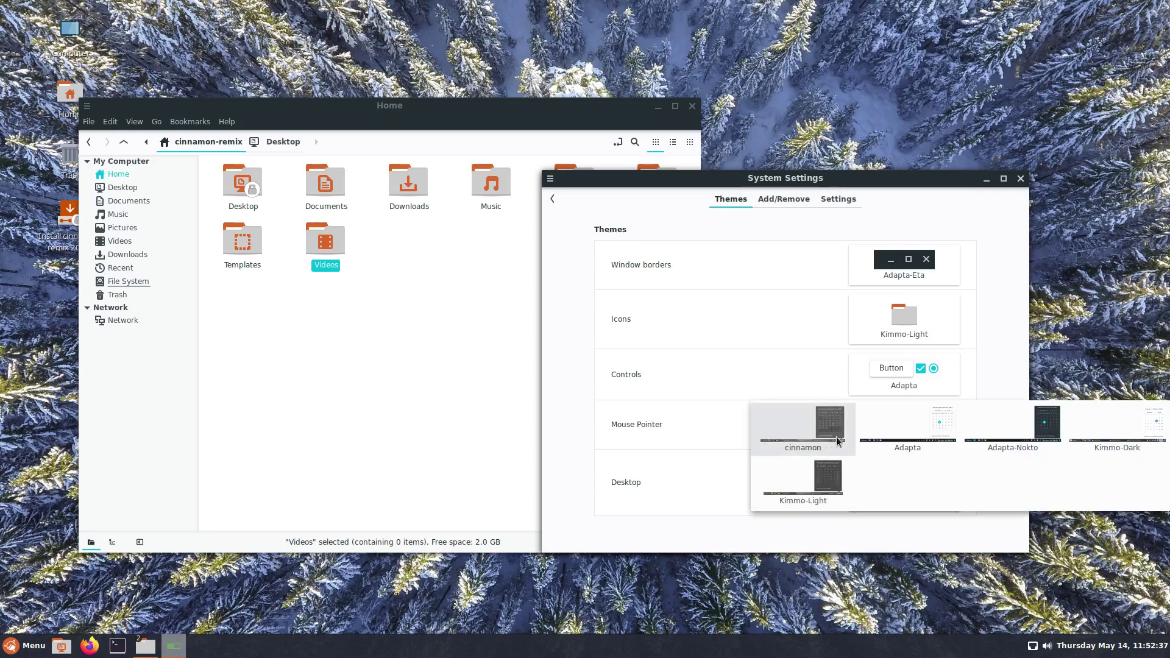
pyautogui.click(899, 422)
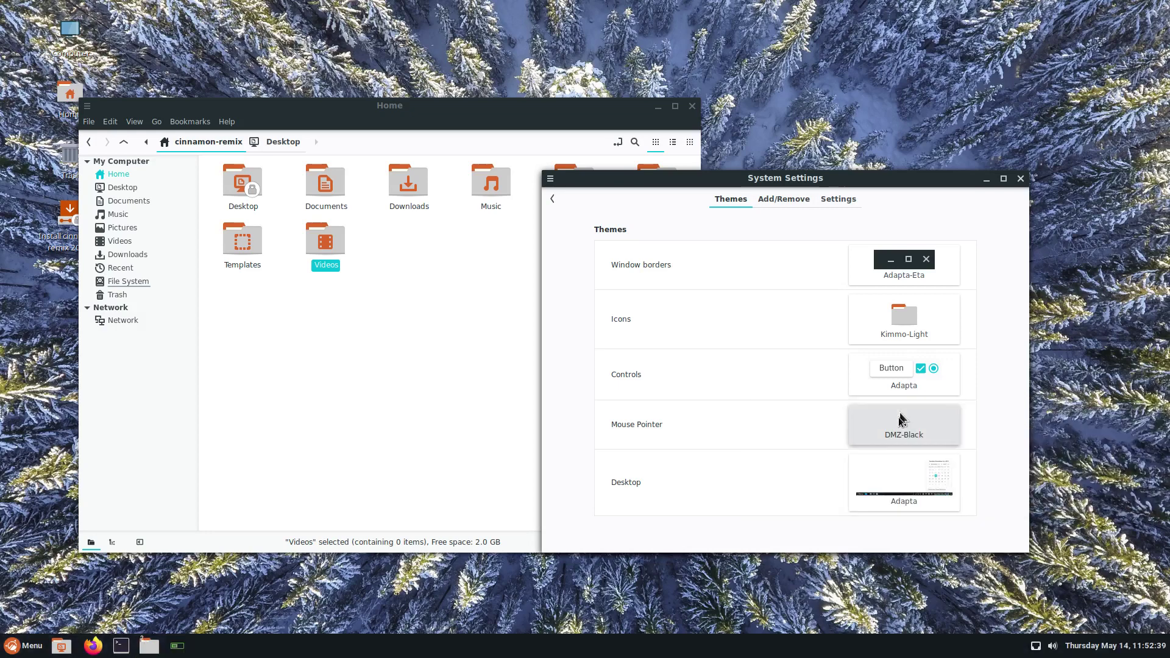
# - Browse the full application list in the restyled menu and launch Chess from the Games category
pyautogui.click(25, 646)
pyautogui.scroll(-10, 280, 418)
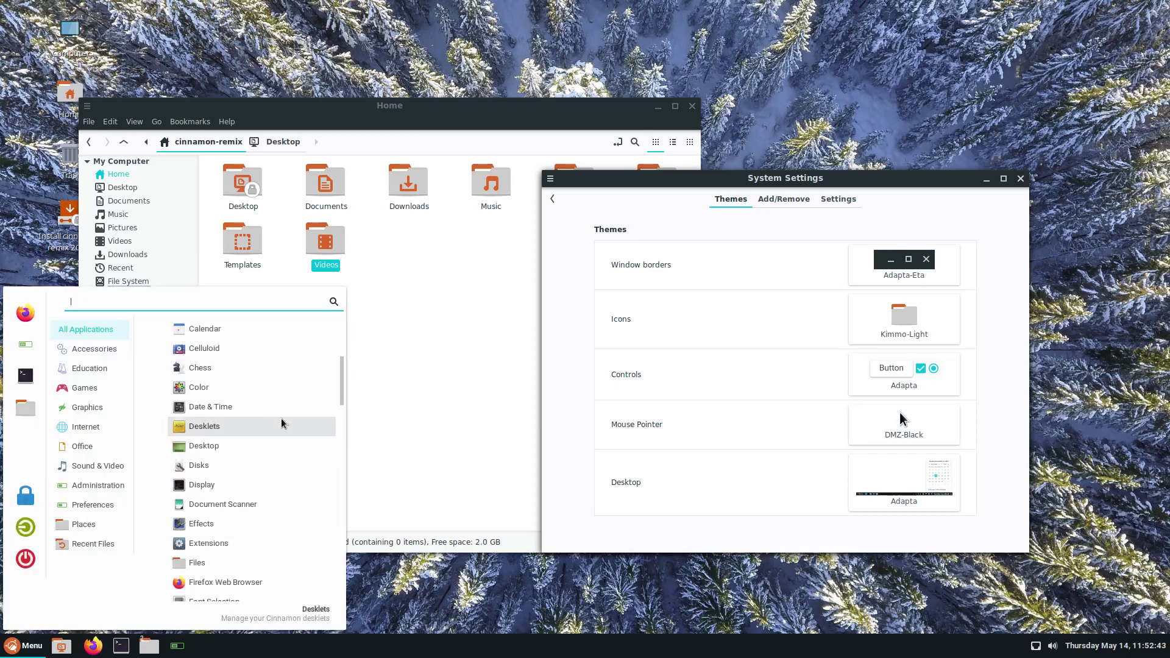
pyautogui.scroll(6, 281, 417)
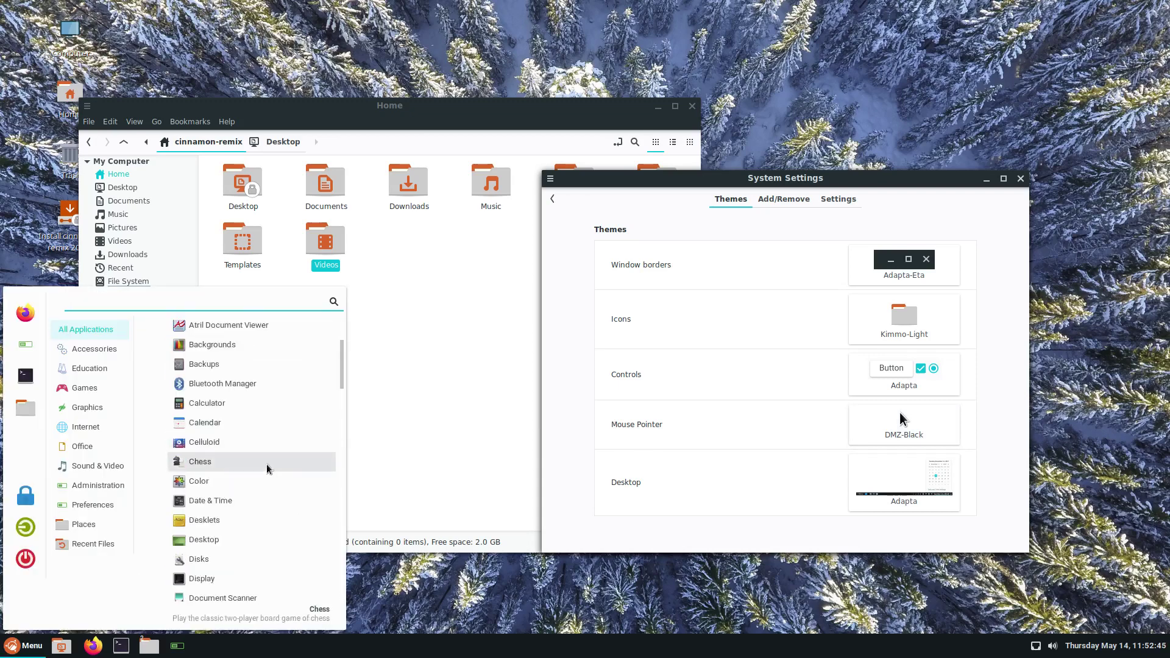
pyautogui.moveTo(72, 372)
pyautogui.moveTo(89, 395)
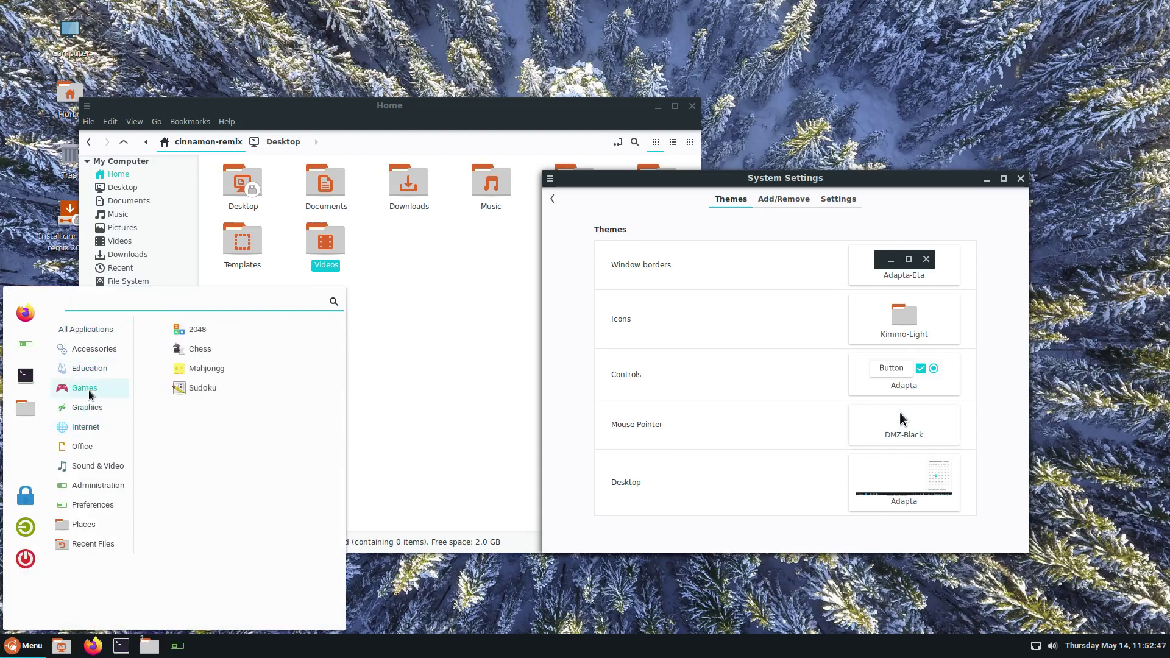
pyautogui.click(200, 348)
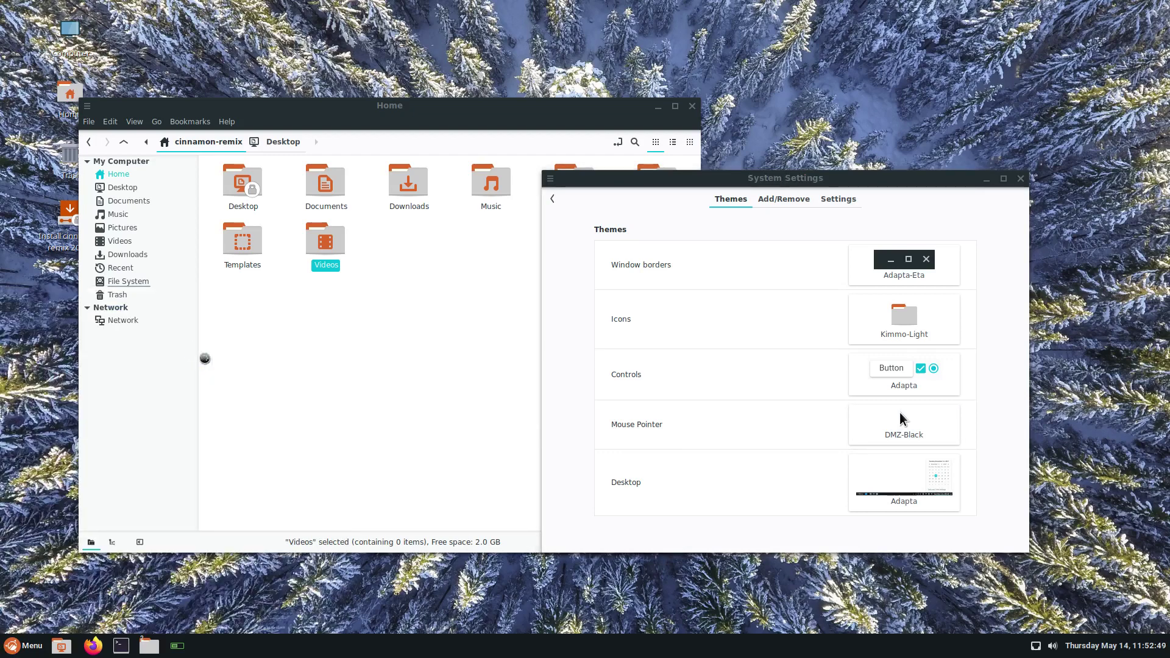
# - Check the calendar and volume pop-ups, and open the Sound Settings
pyautogui.click(1084, 646)
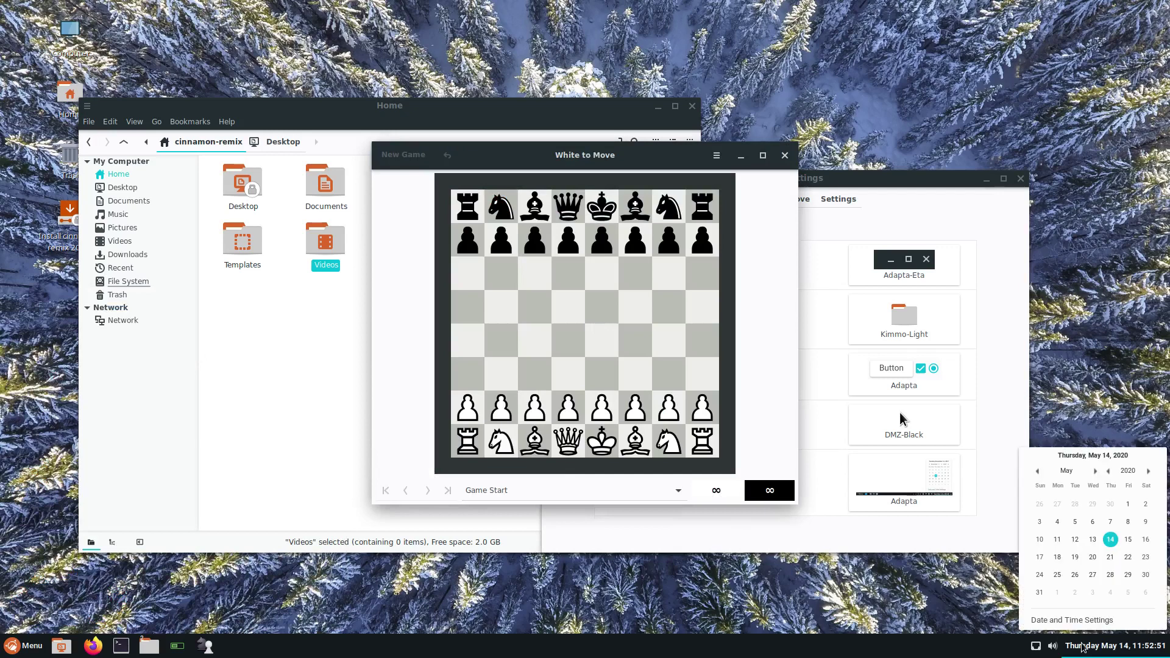
pyautogui.click(1052, 644)
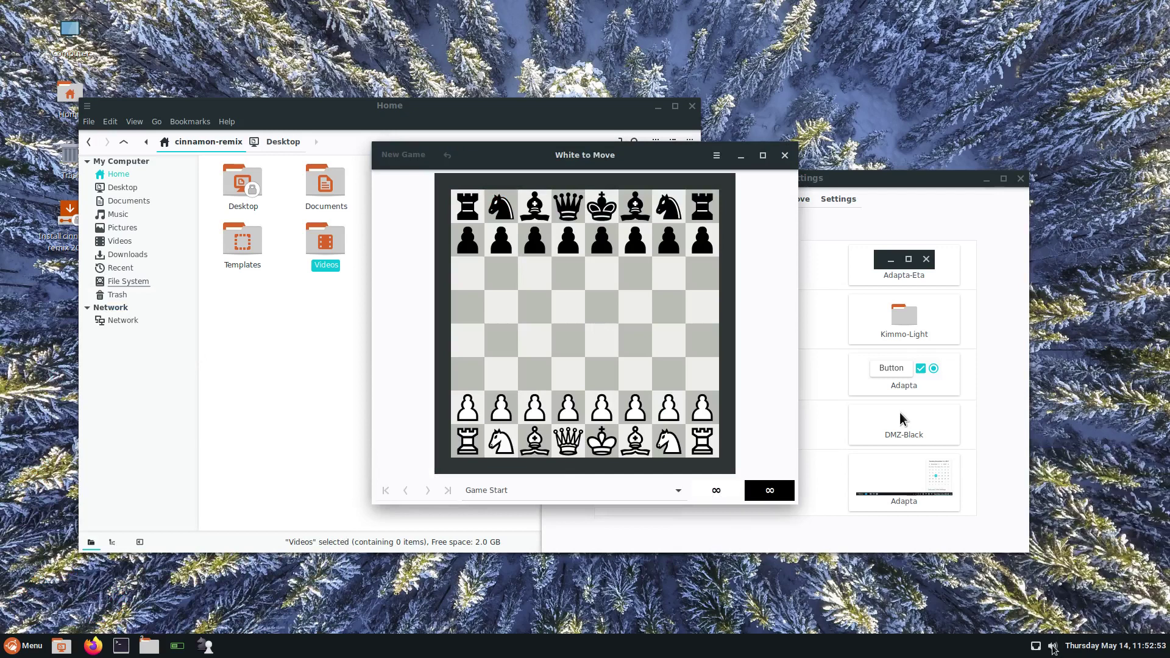
pyautogui.click(1052, 645)
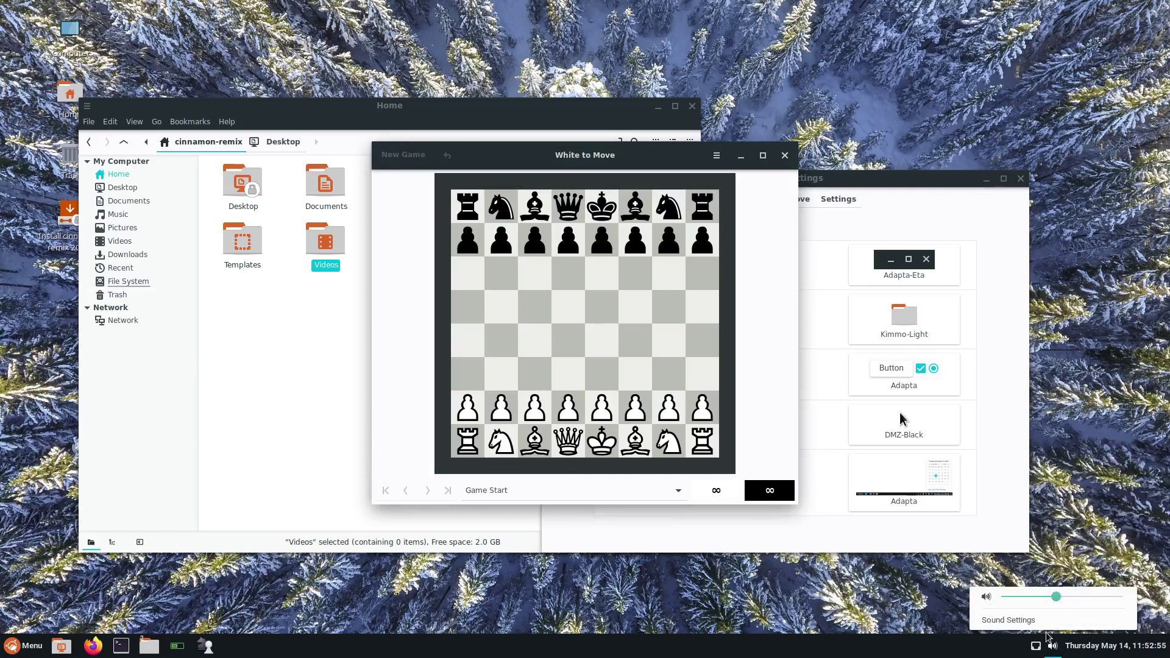
pyautogui.click(1036, 621)
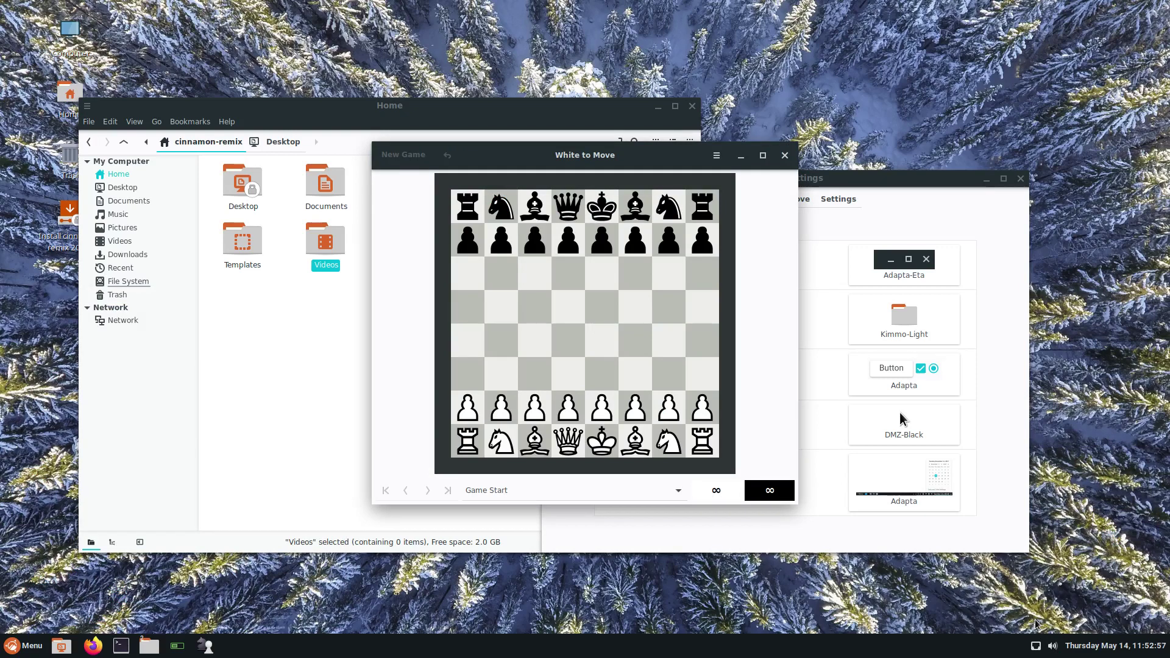
# - Cycle through the open windows and bring the list-view Home window to the front
pyautogui.hotkey('alt', 'Tab')
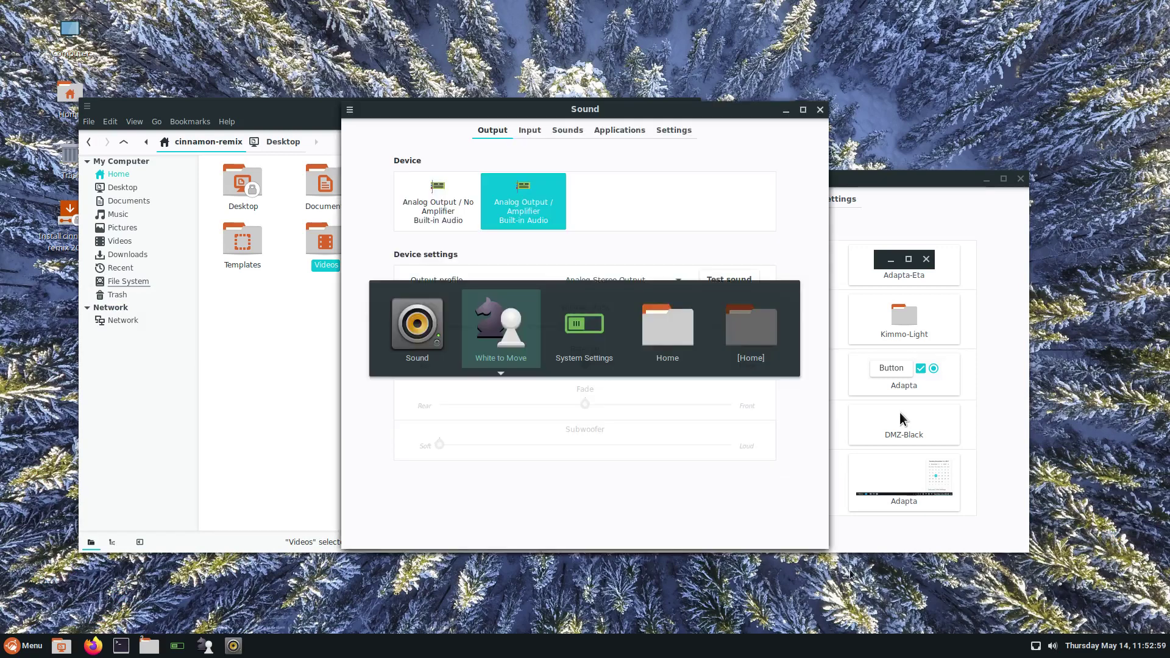
pyautogui.hotkey('alt', 'Tab')
pyautogui.hotkey('alt', 'Tab')
pyautogui.hotkey('alt', 'Tab')
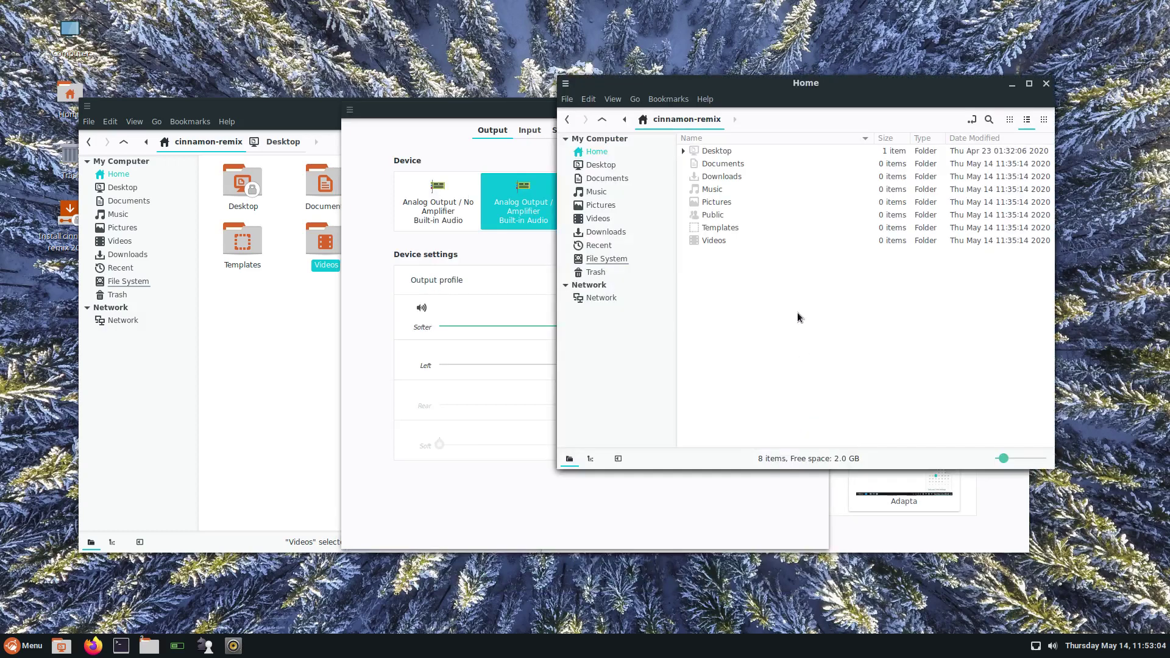
# - Minimize the list-view Home window and close the Sound and Chess windows
pyautogui.click(1009, 86)
pyautogui.click(820, 110)
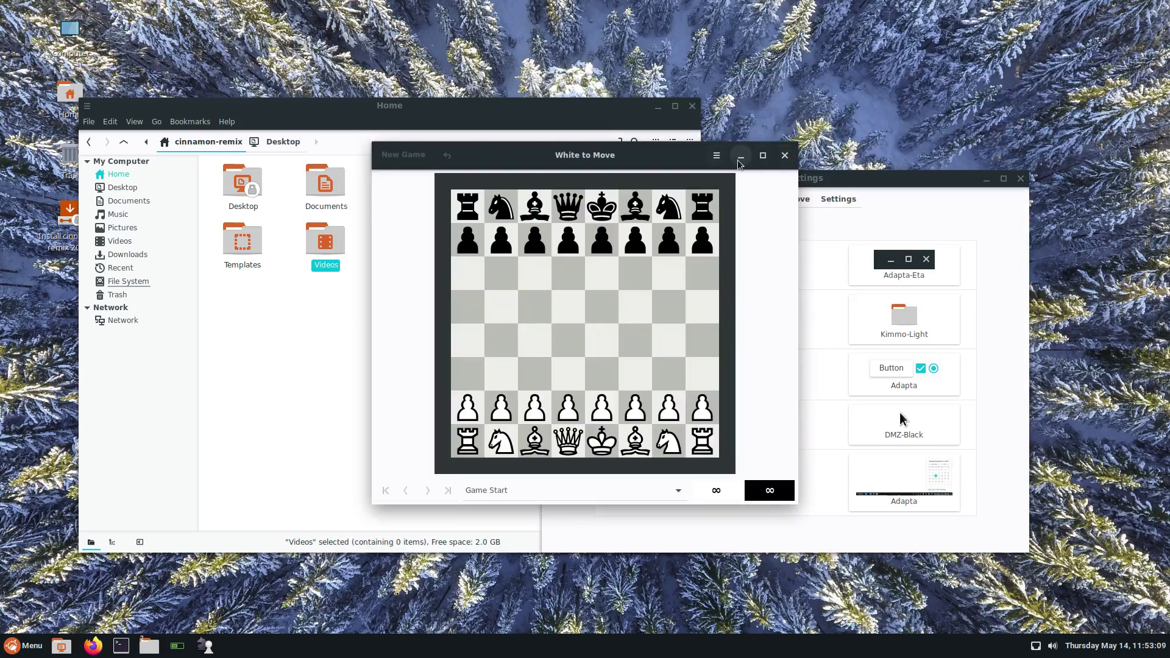
pyautogui.click(785, 156)
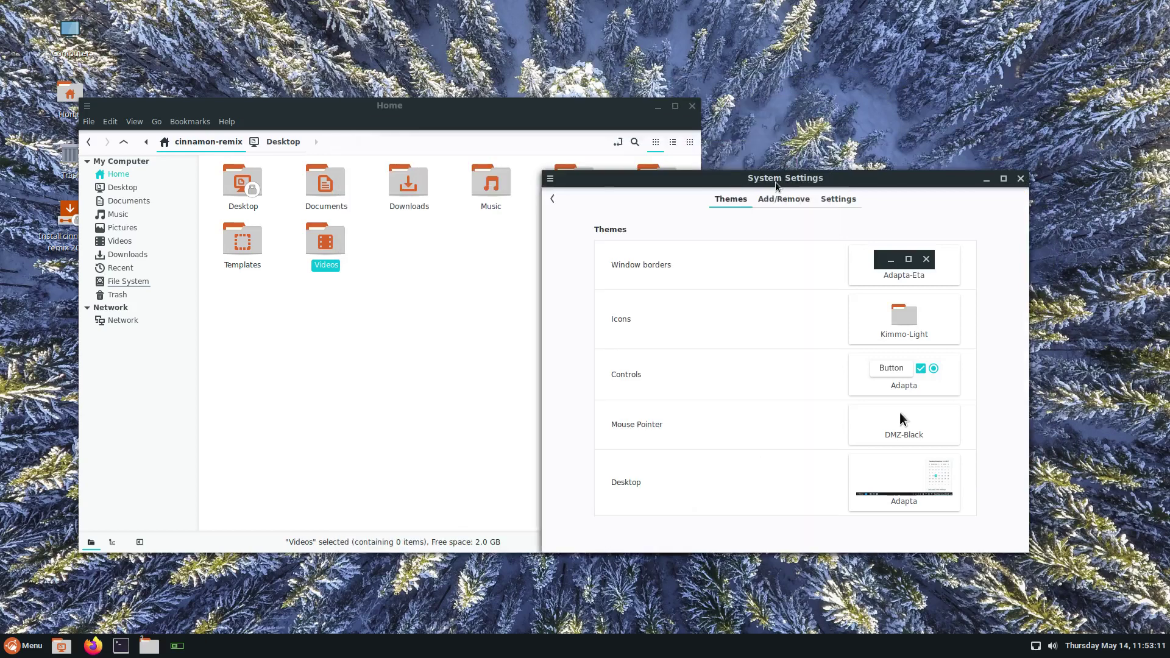
# - Set the desktop theme to Kimmo-Dark and check how the application menu looks with it
pyautogui.moveTo(772, 179); pyautogui.dragTo(689, 191)
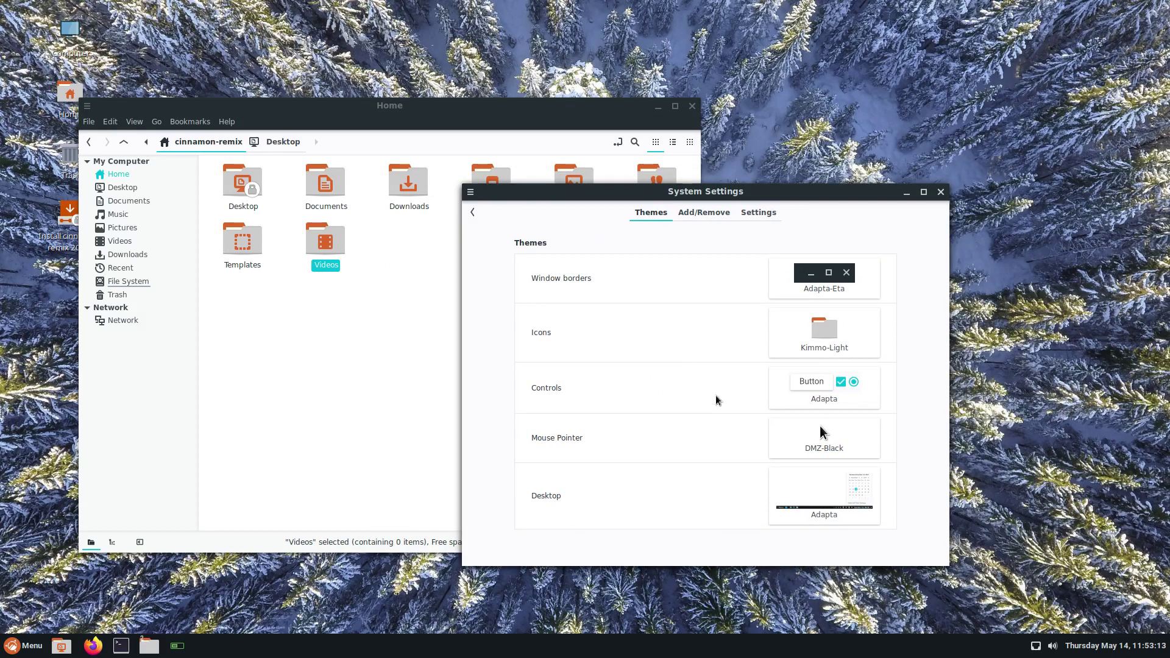
pyautogui.click(814, 510)
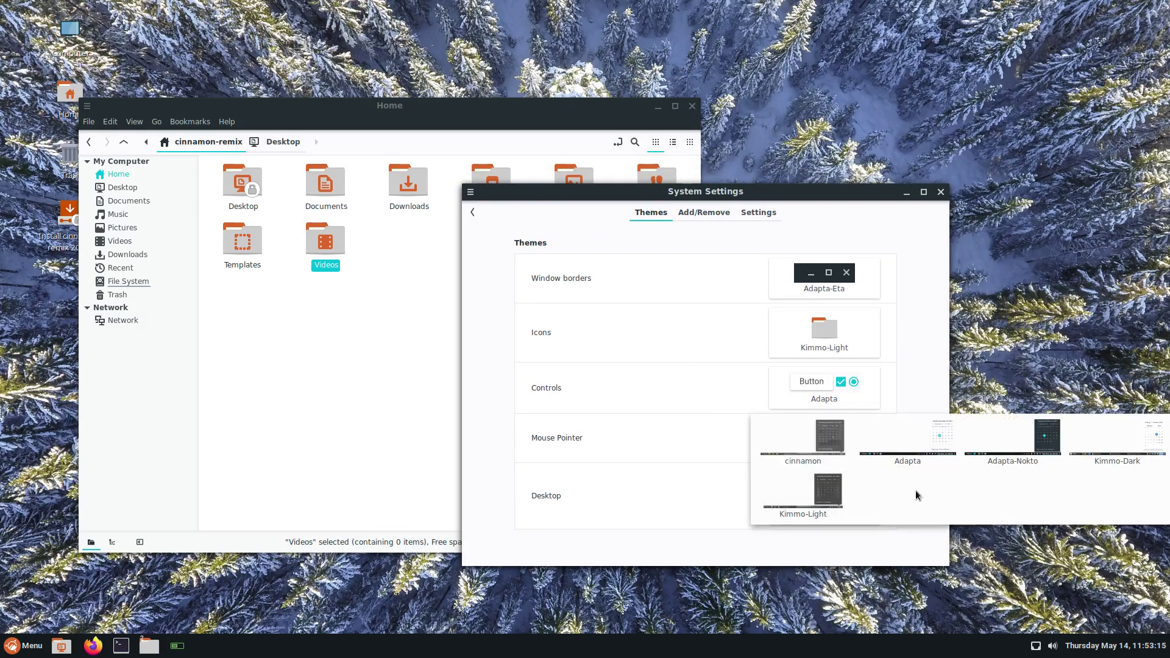
pyautogui.click(1102, 440)
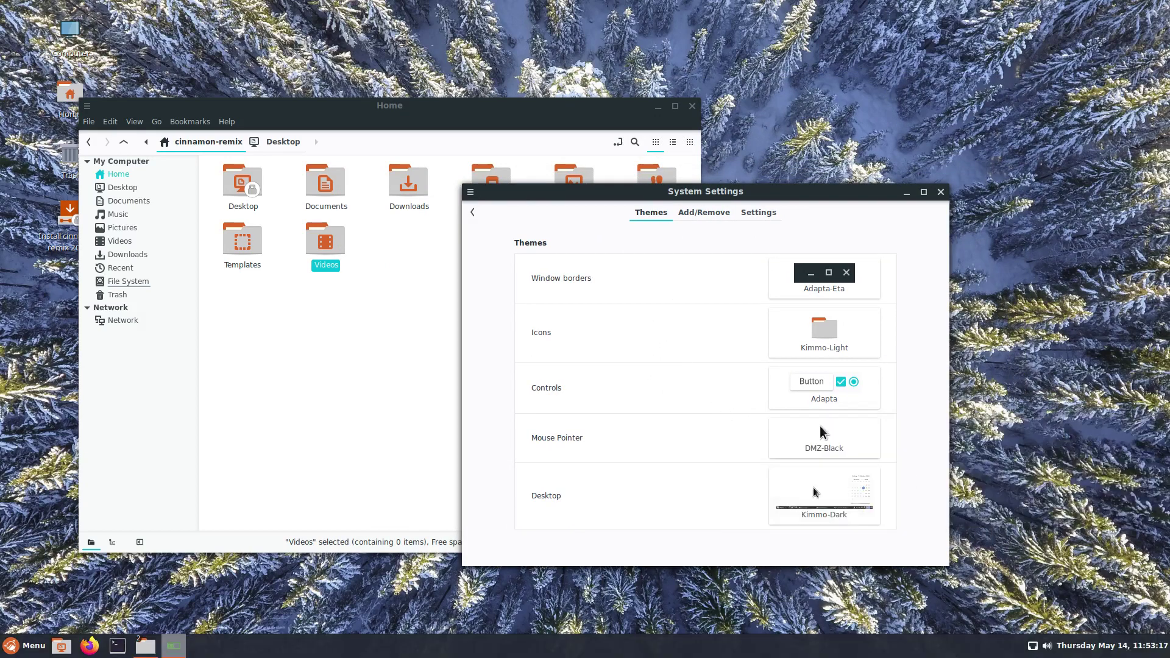
pyautogui.click(27, 651)
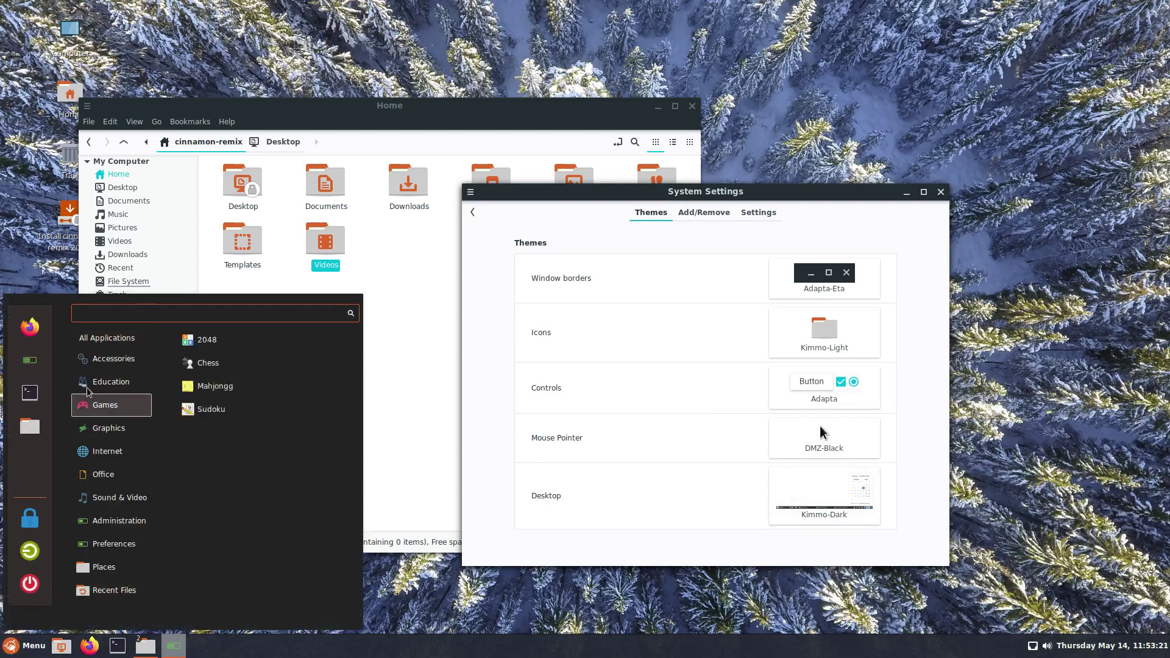
pyautogui.click(254, 649)
# - Open the panel settings and reduce the panel height to 30
pyautogui.rightClick(255, 651)
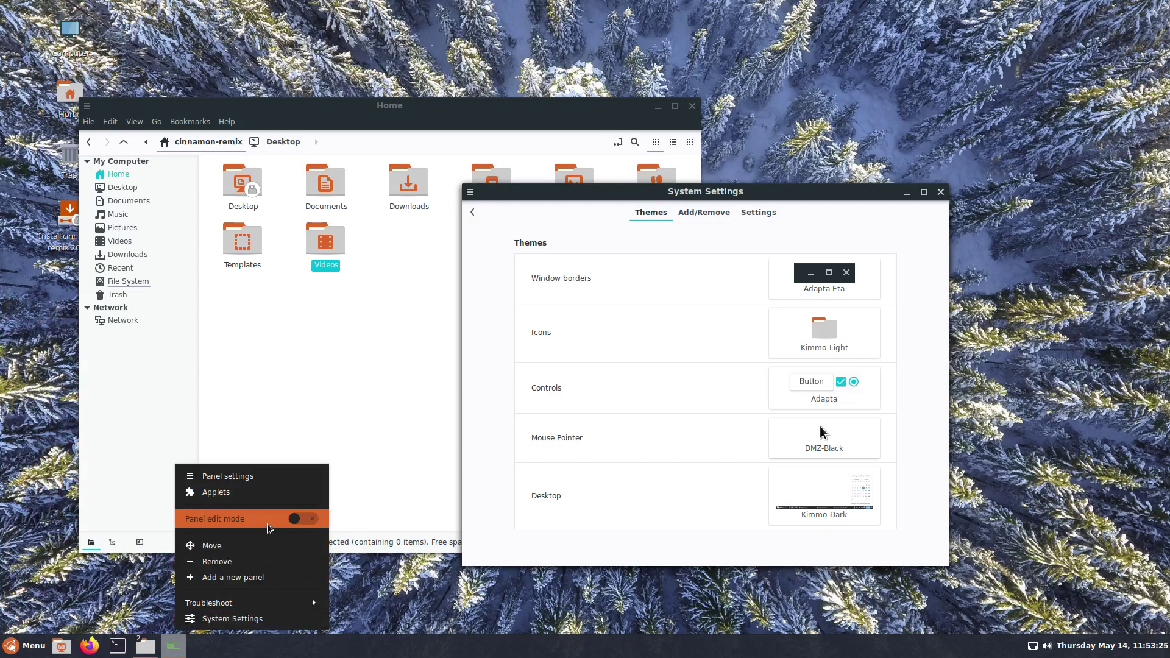
pyautogui.click(262, 476)
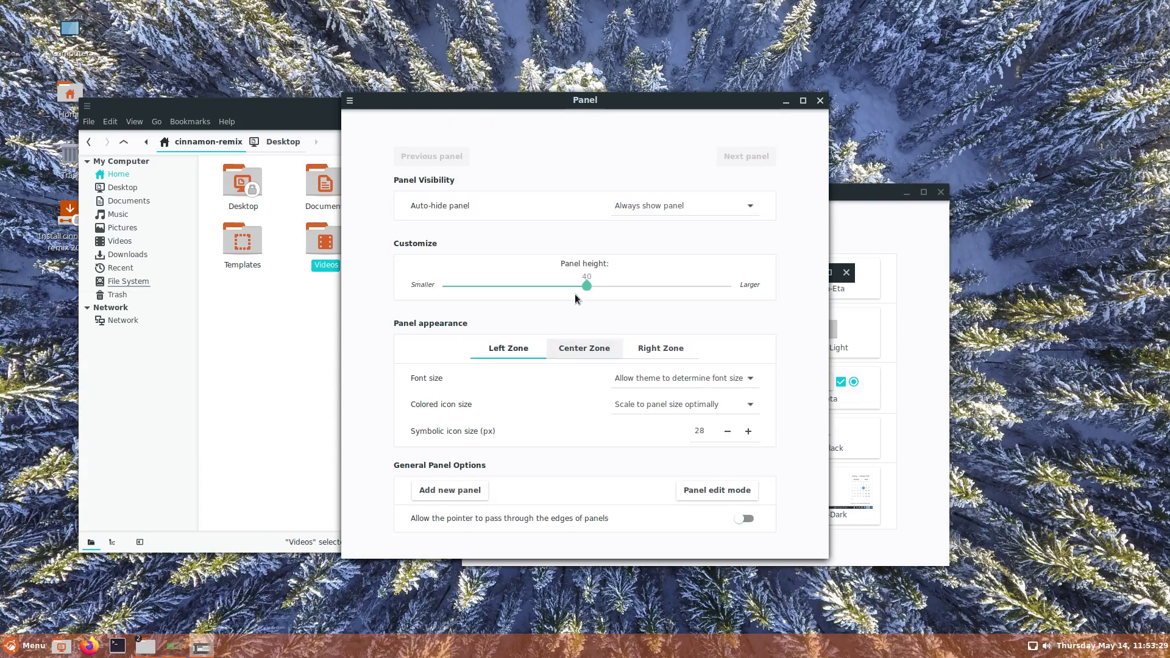
pyautogui.moveTo(587, 286); pyautogui.dragTo(515, 294)
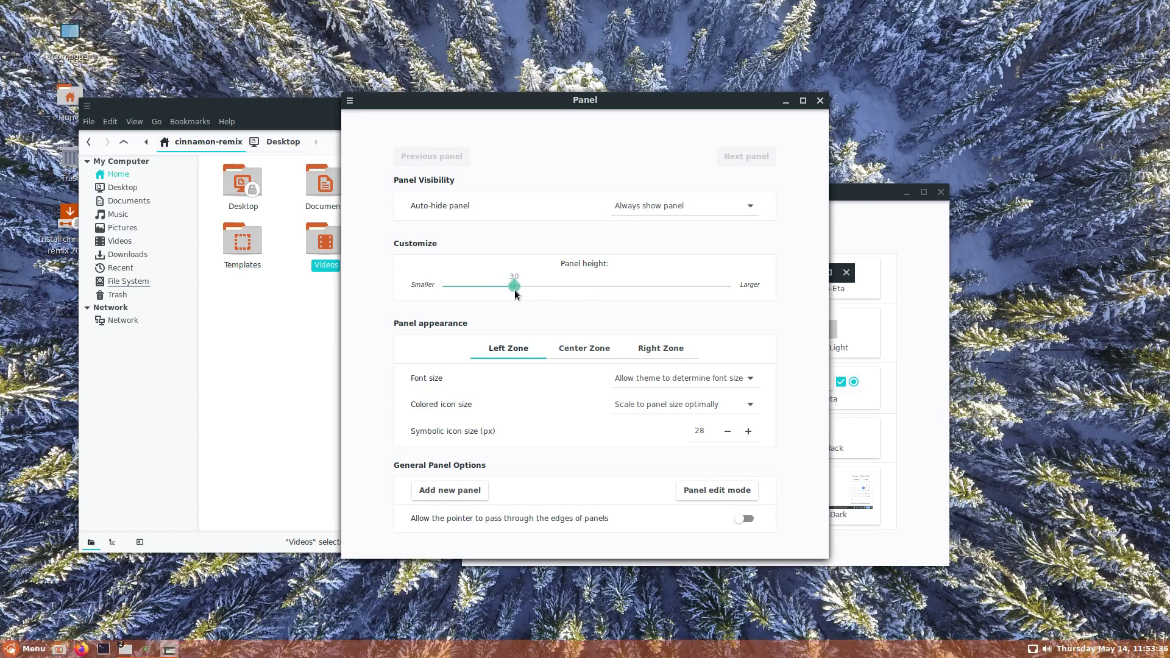
# - Try the Auto hide panel option for panel visibility and switch back to Always show panel
pyautogui.click(701, 207)
pyautogui.click(683, 195)
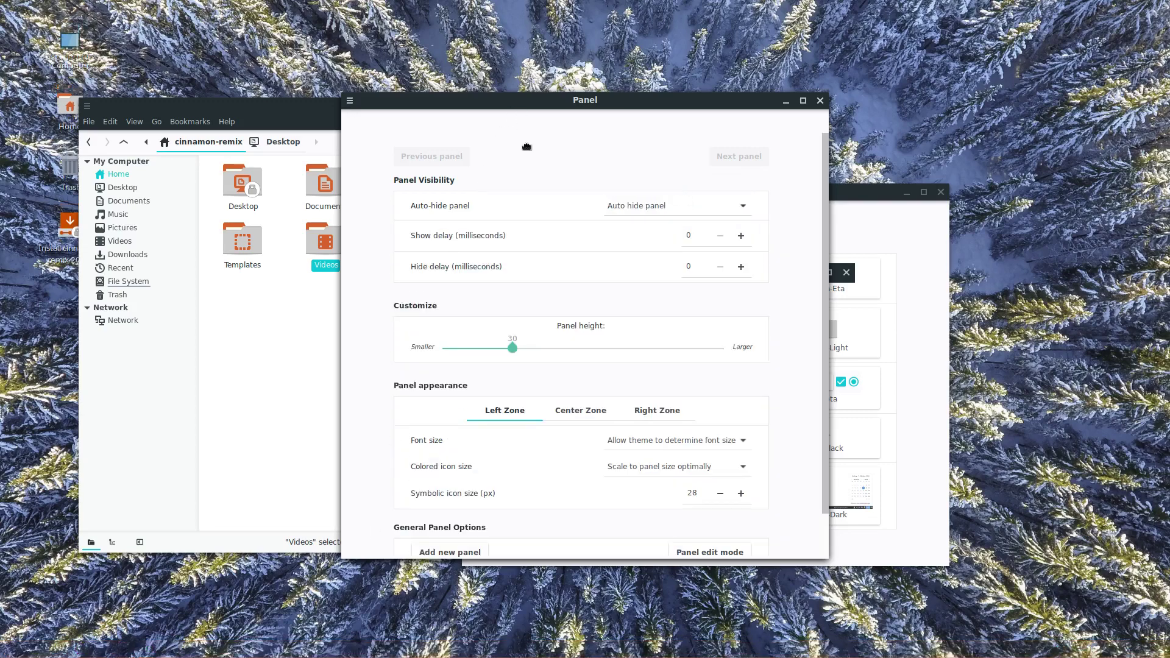
pyautogui.moveTo(526, 147); pyautogui.dragTo(550, 104)
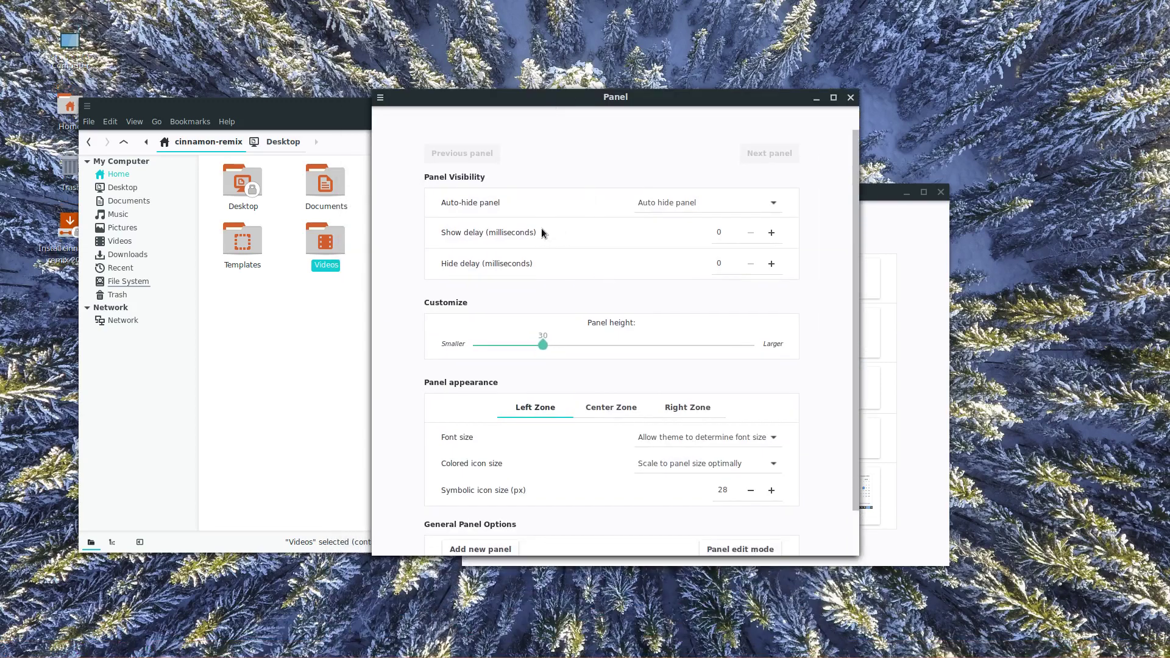
pyautogui.click(683, 202)
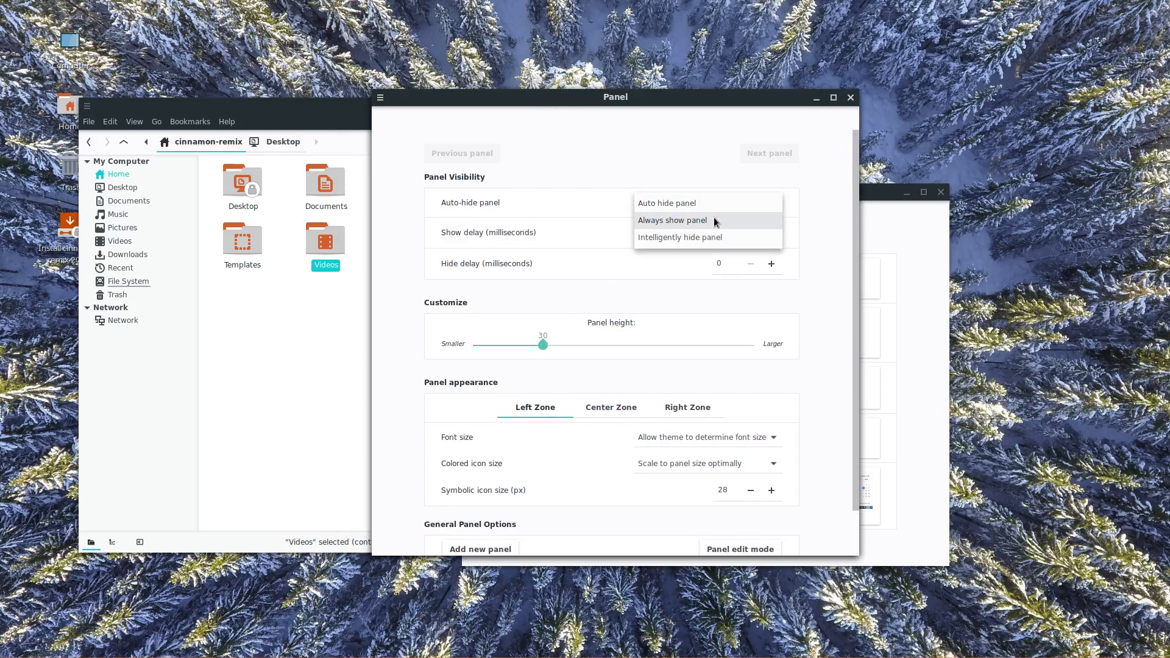
pyautogui.click(714, 218)
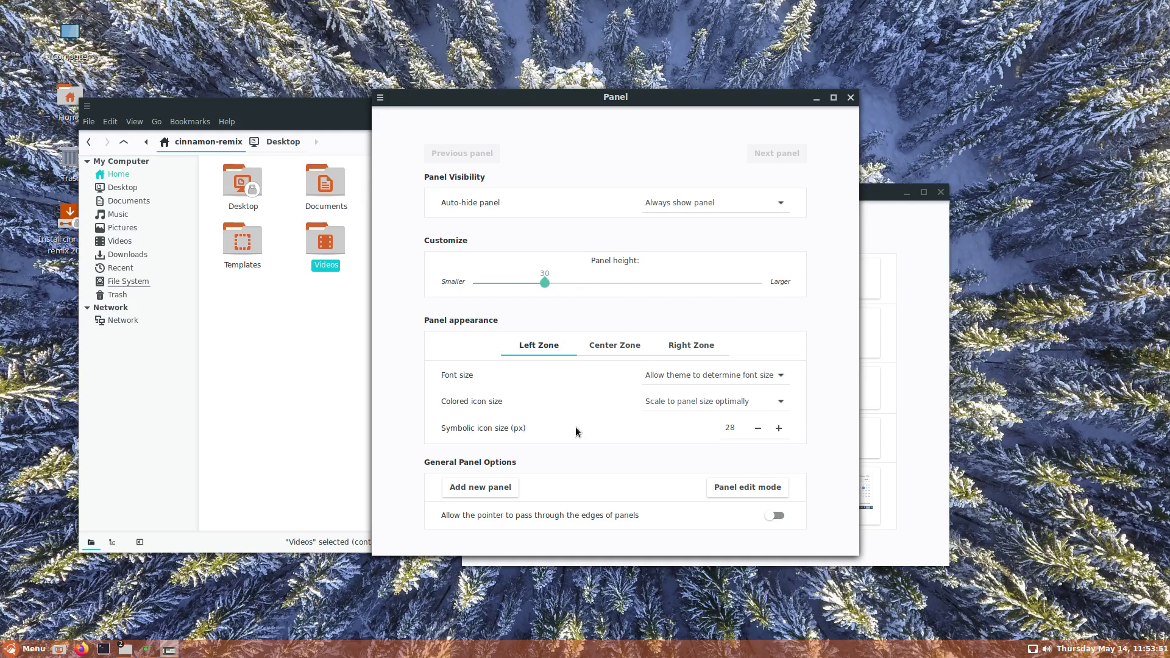
# - Close the Panel settings, System Settings and the remaining Home window to clear the desktop
pyautogui.click(849, 98)
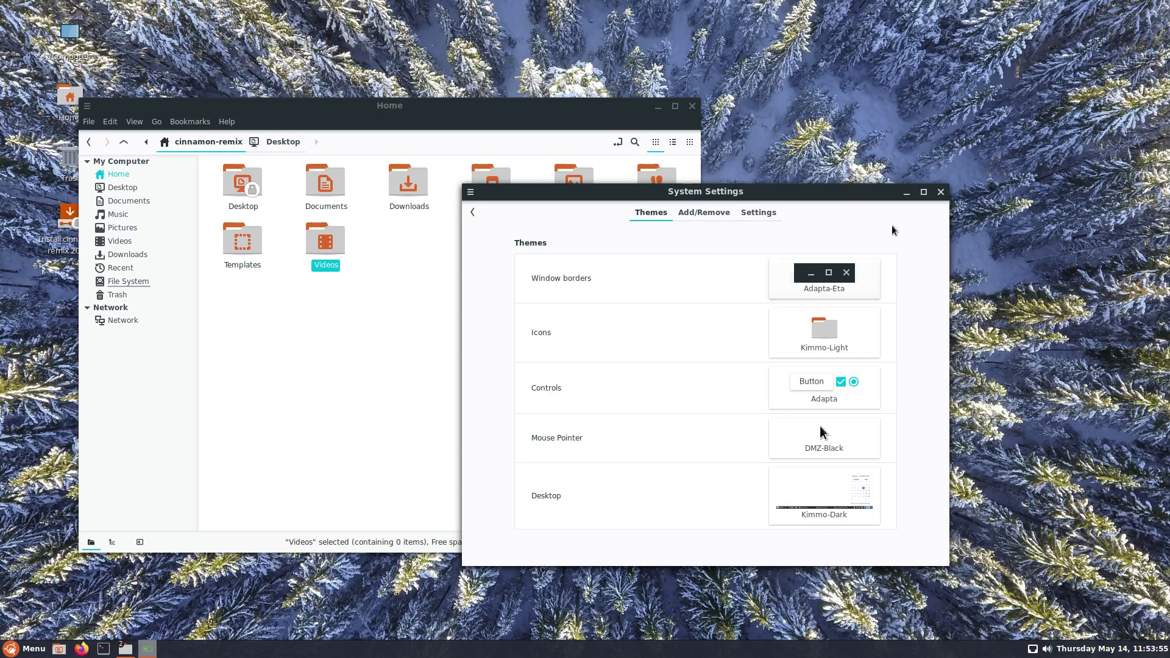
pyautogui.click(472, 212)
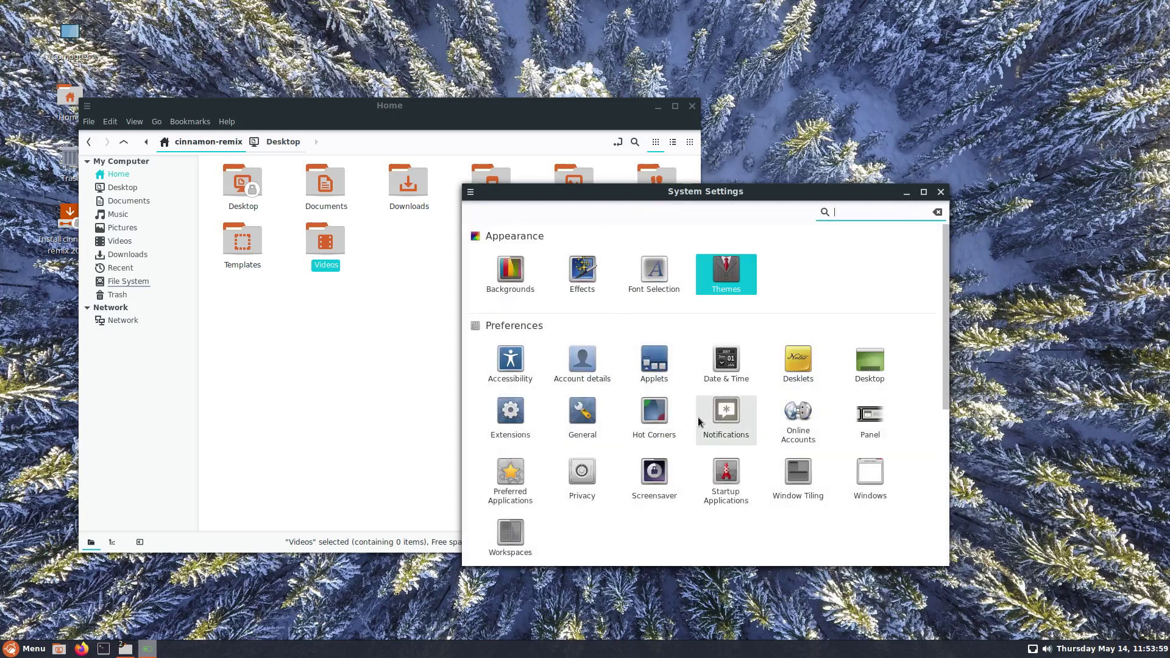
pyautogui.click(940, 192)
pyautogui.click(692, 106)
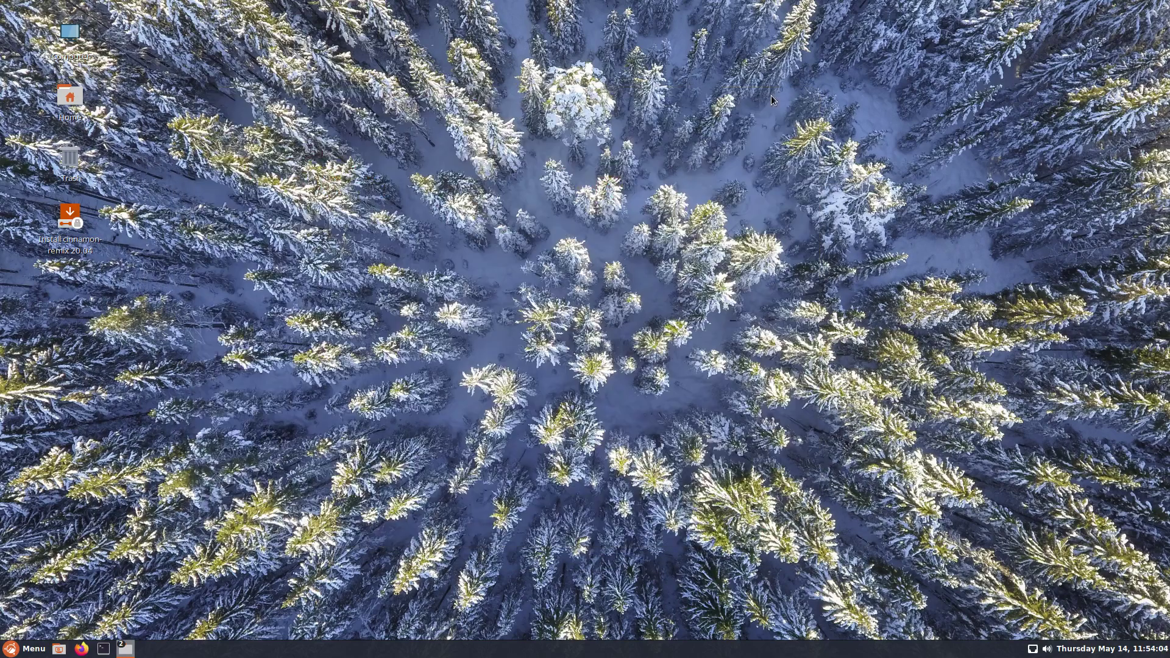
# - Look through the desktop's context menu and dismiss it
pyautogui.rightClick(424, 164)
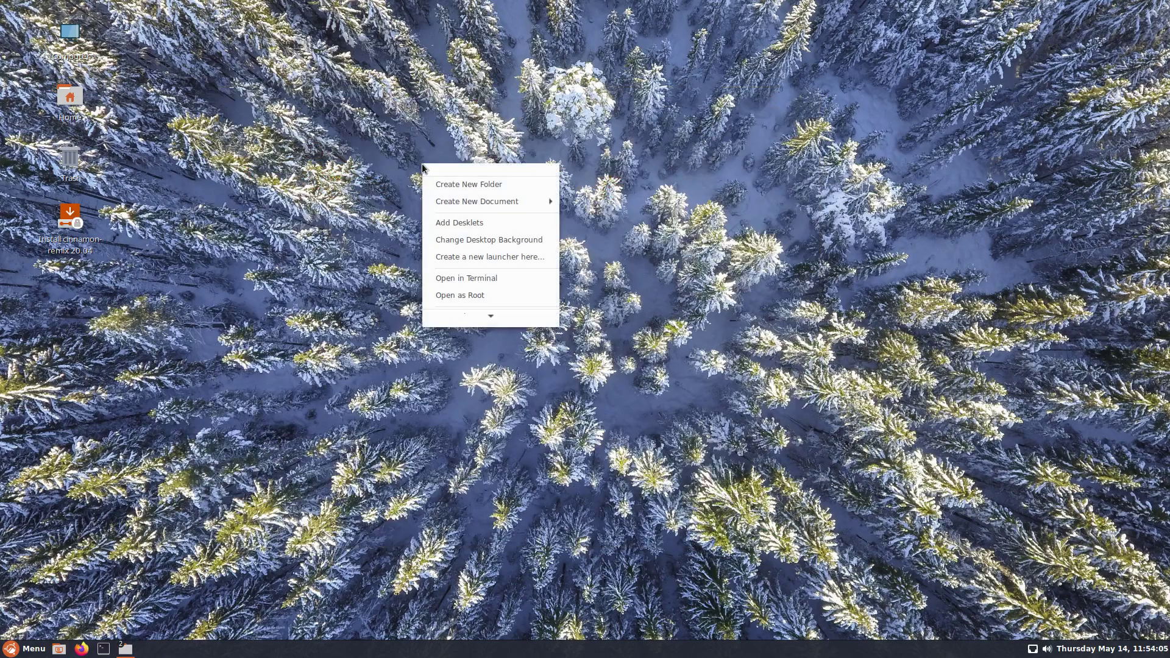
pyautogui.moveTo(490, 317)
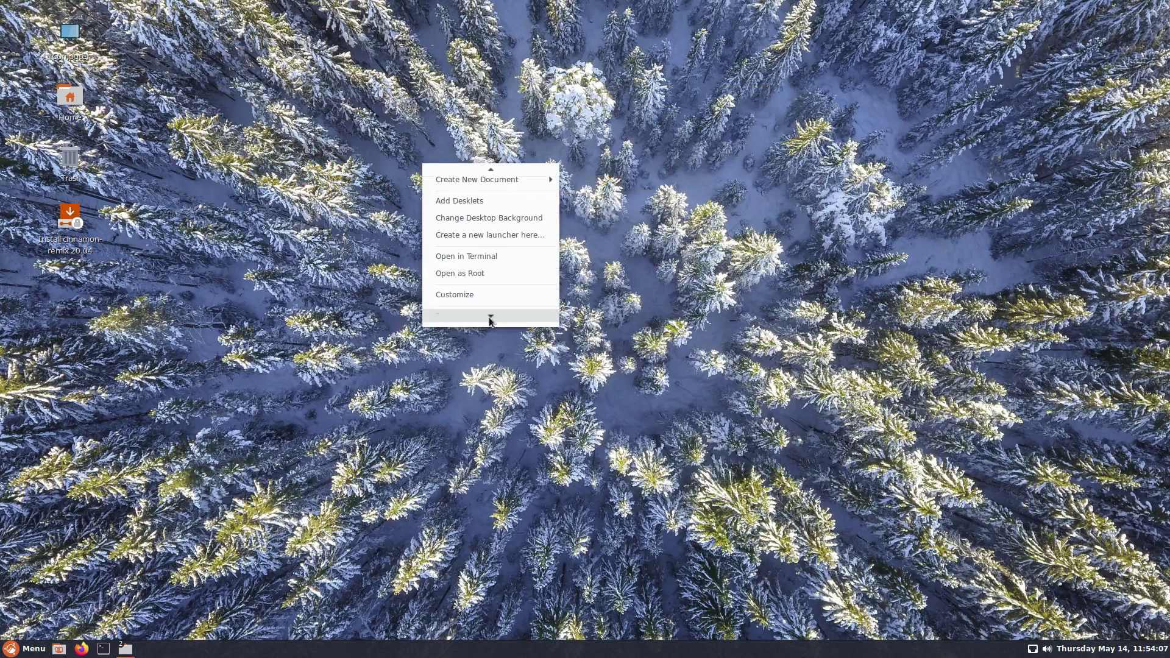
pyautogui.click(260, 279)
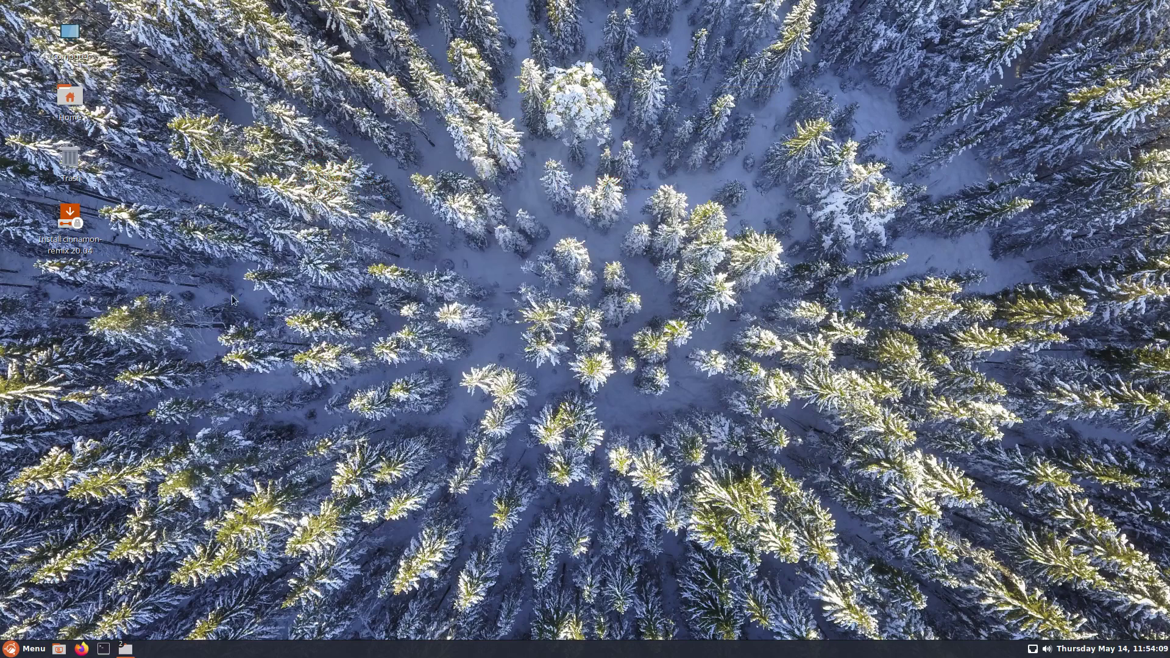
# - Open the Backgrounds settings and set the default Adwaita image as the desktop background
pyautogui.click(23, 649)
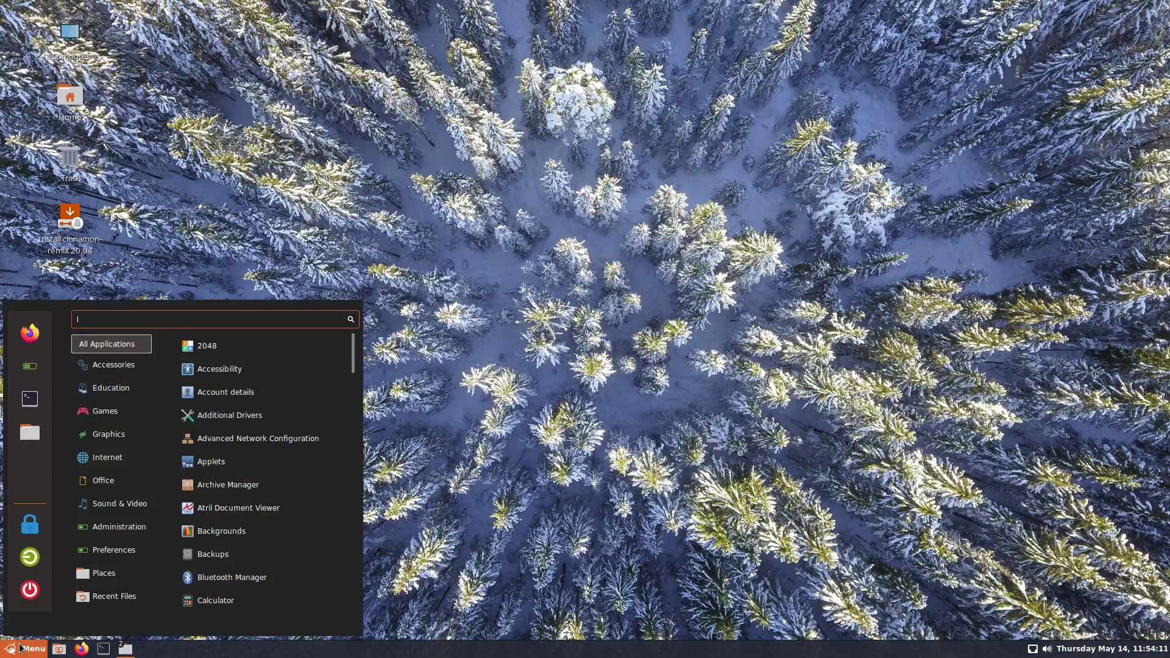
pyautogui.click(23, 375)
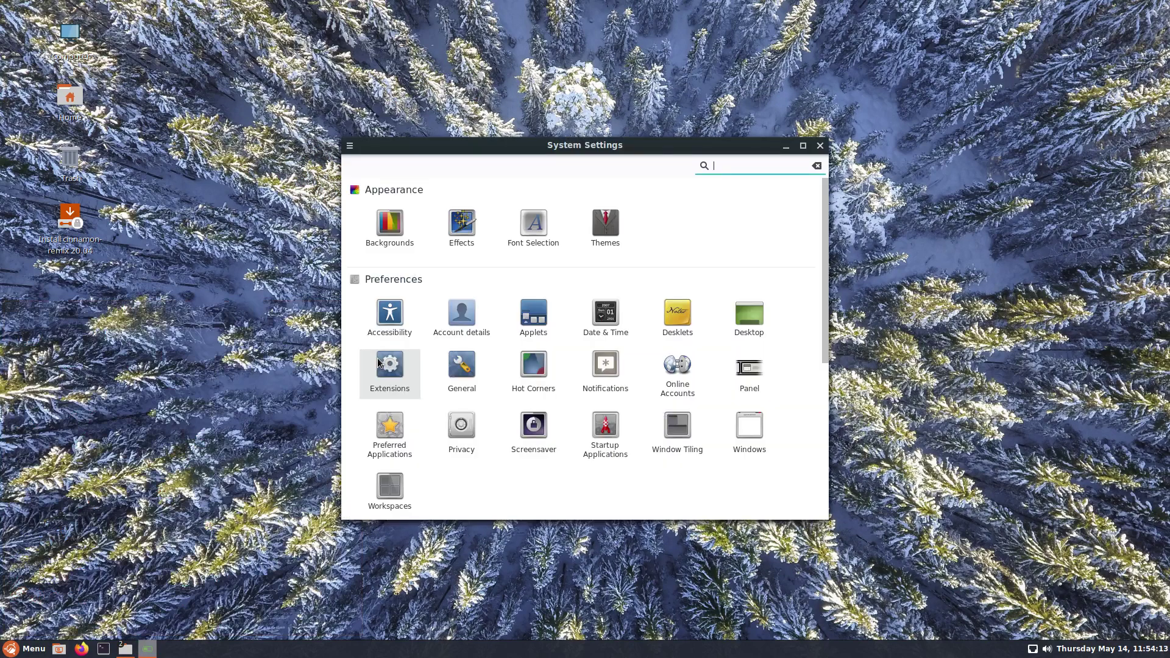
pyautogui.click(383, 225)
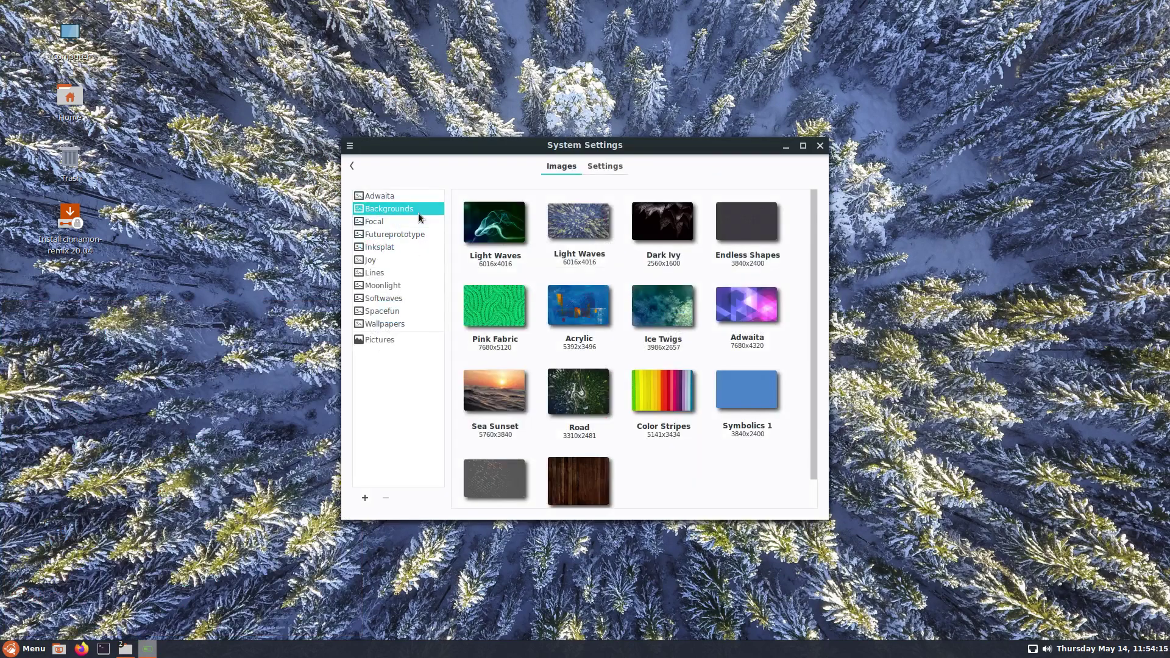
pyautogui.click(382, 196)
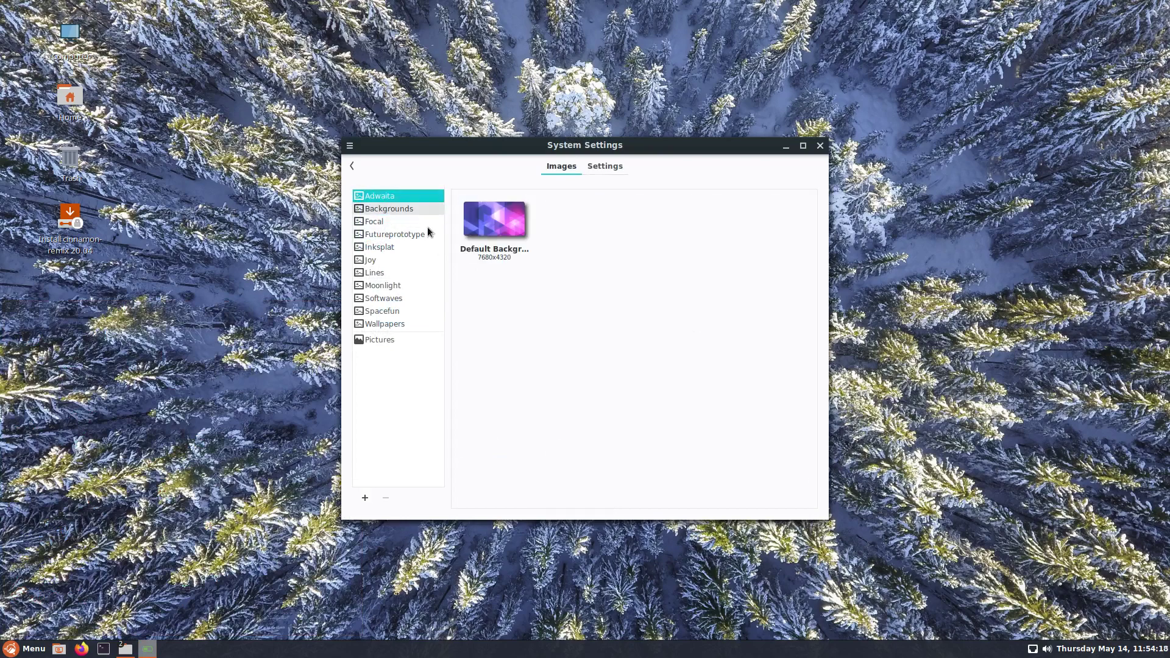
pyautogui.click(493, 229)
# - Play backgrounds as a slideshow with a shorter delay and images in random order, and close System Settings
pyautogui.click(606, 167)
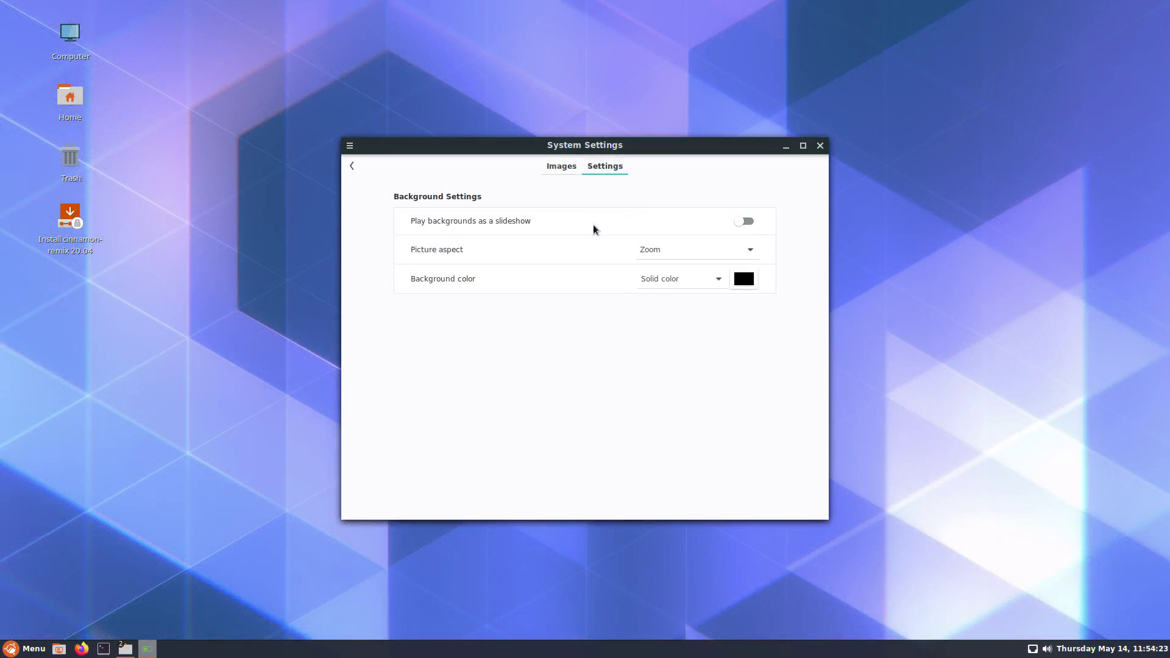
pyautogui.click(747, 223)
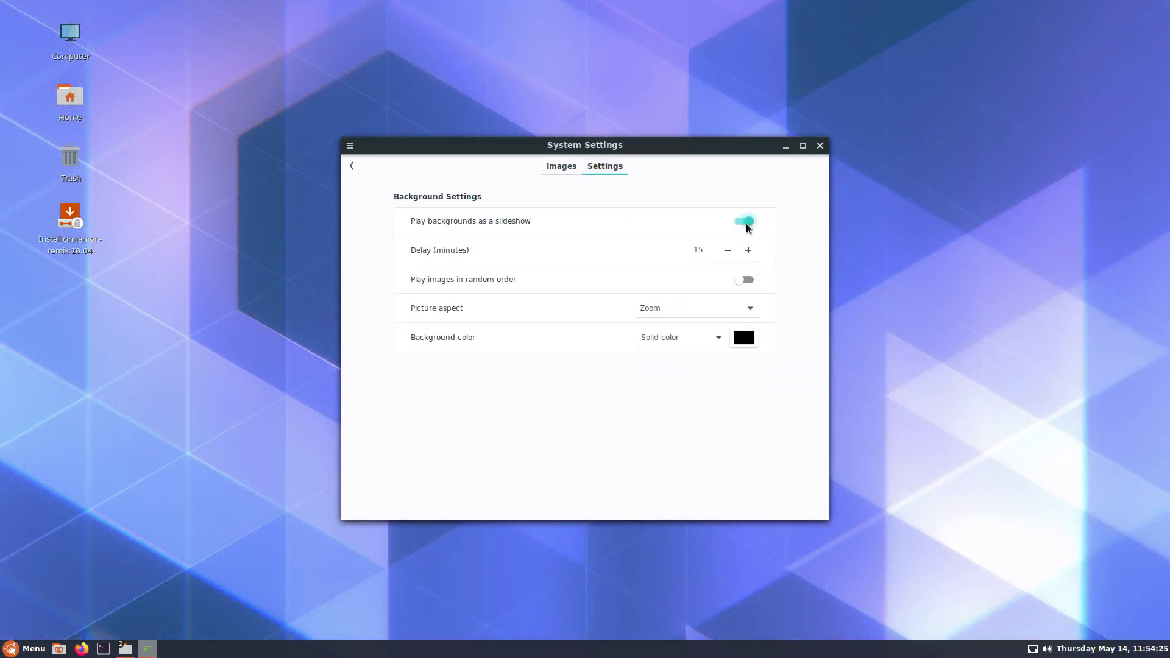
pyautogui.click(719, 252)
pyautogui.click(719, 252)
pyautogui.click(719, 252)
pyautogui.click(749, 284)
pyautogui.click(820, 146)
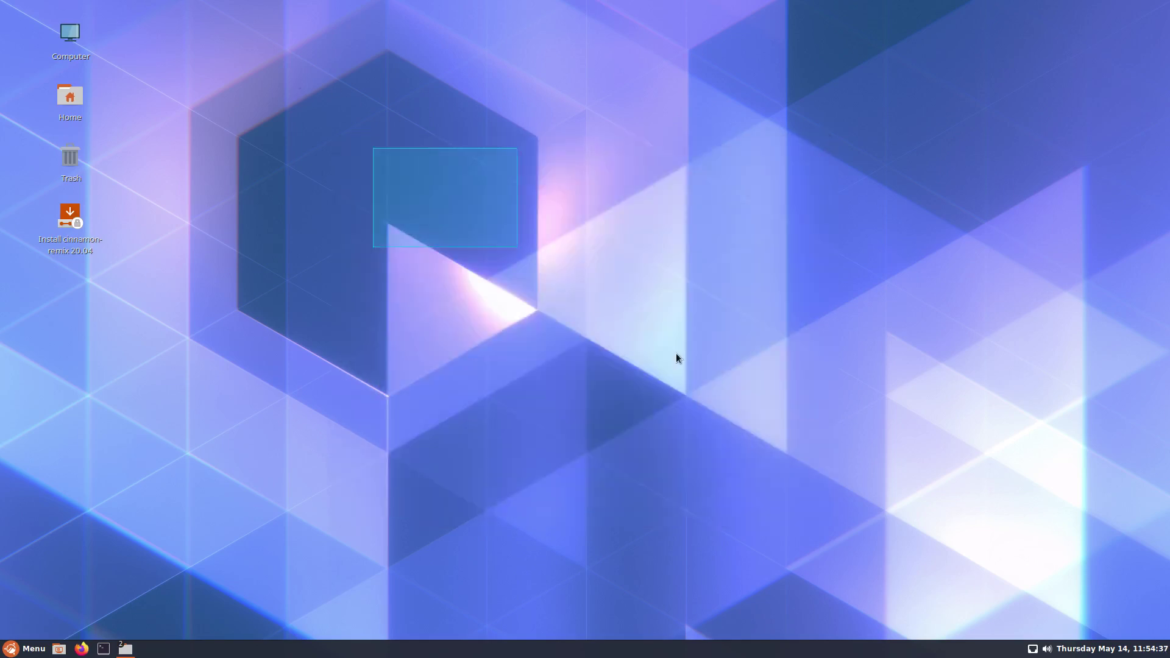
# - Check the context menus of the empty desktop and the Computer icon
pyautogui.rightClick(374, 131)
pyautogui.click(276, 149)
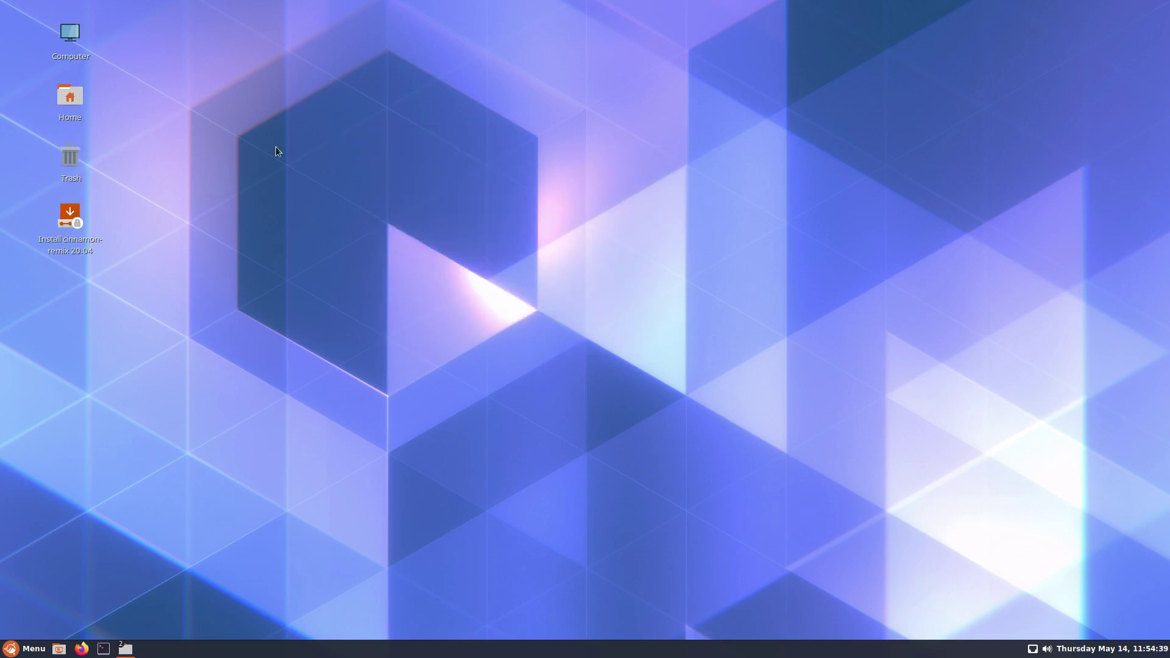
pyautogui.click(72, 43)
pyautogui.rightClick(72, 42)
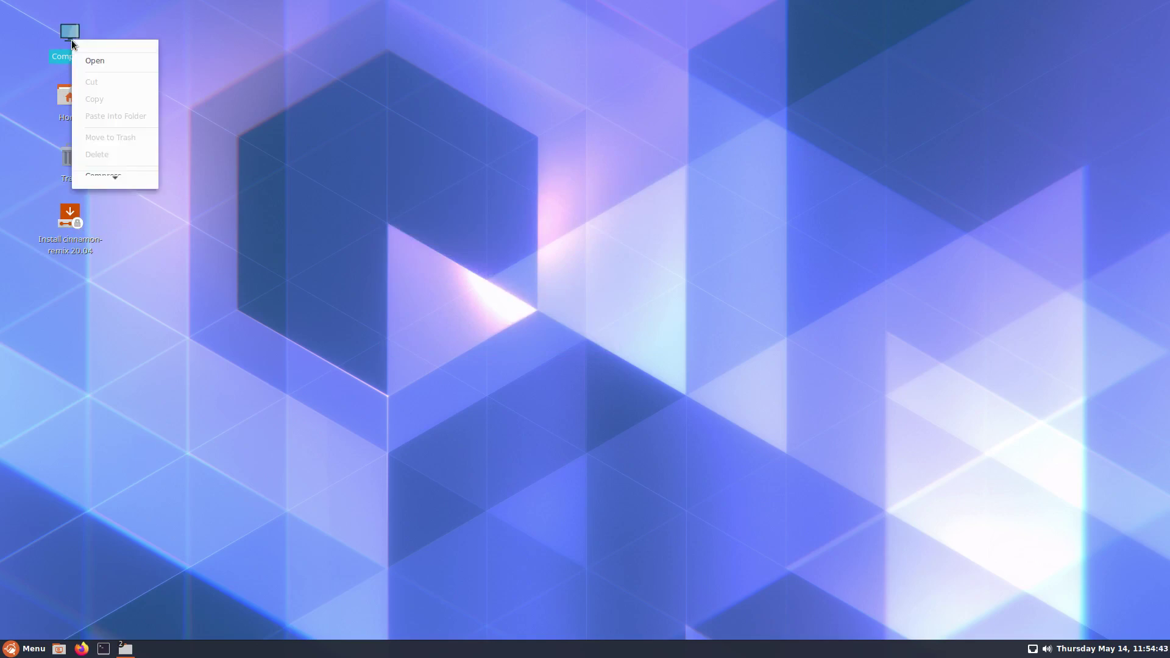
pyautogui.click(287, 235)
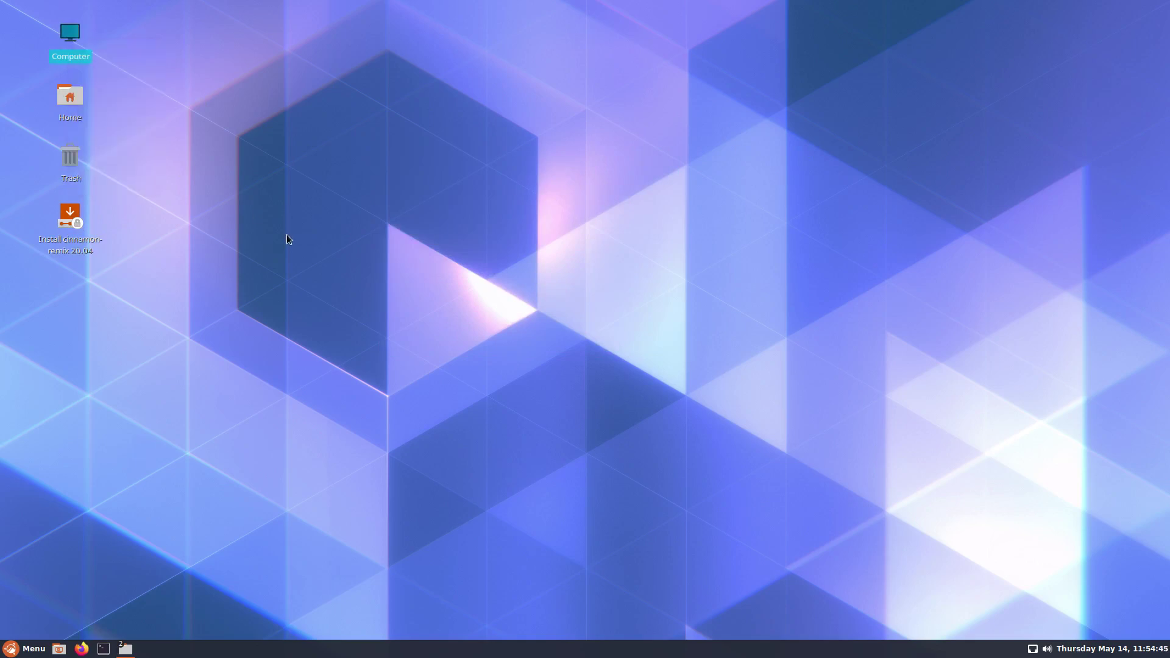
# - Close all open file manager windows at once from their panel entry
pyautogui.rightClick(136, 653)
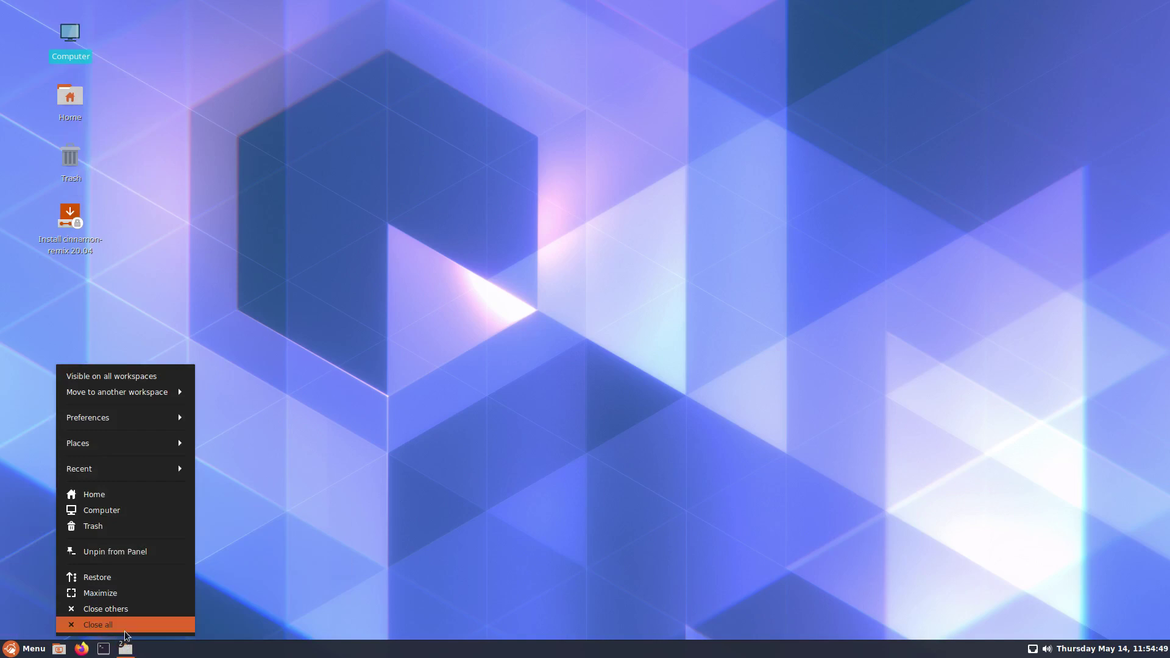
pyautogui.click(125, 636)
pyautogui.click(586, 233)
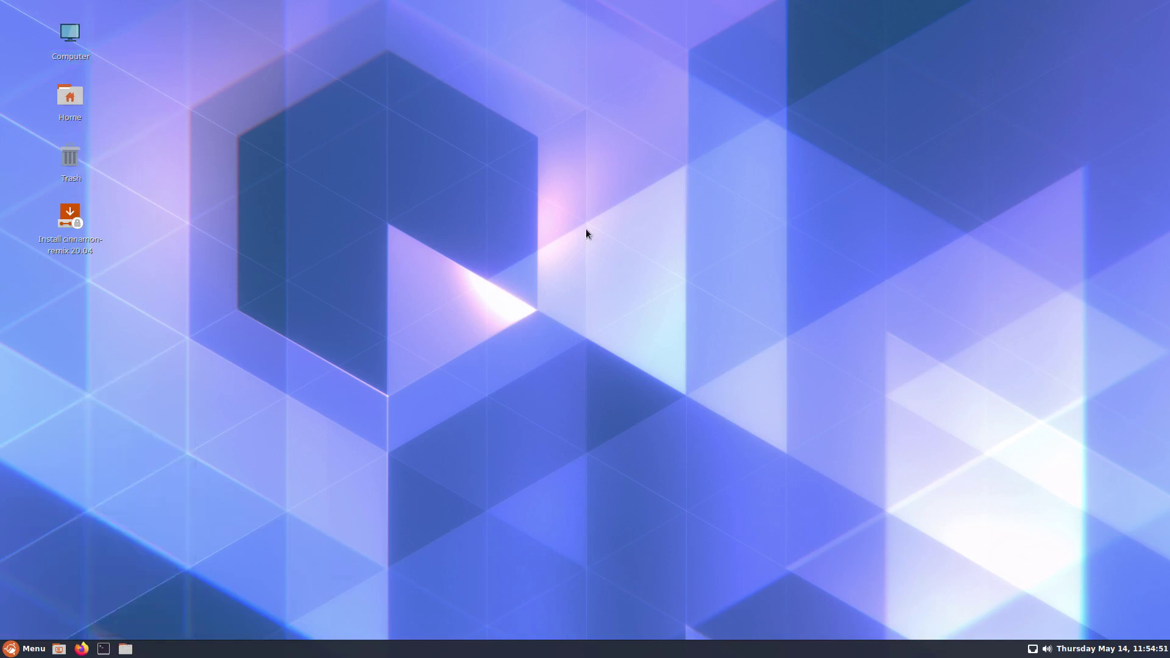